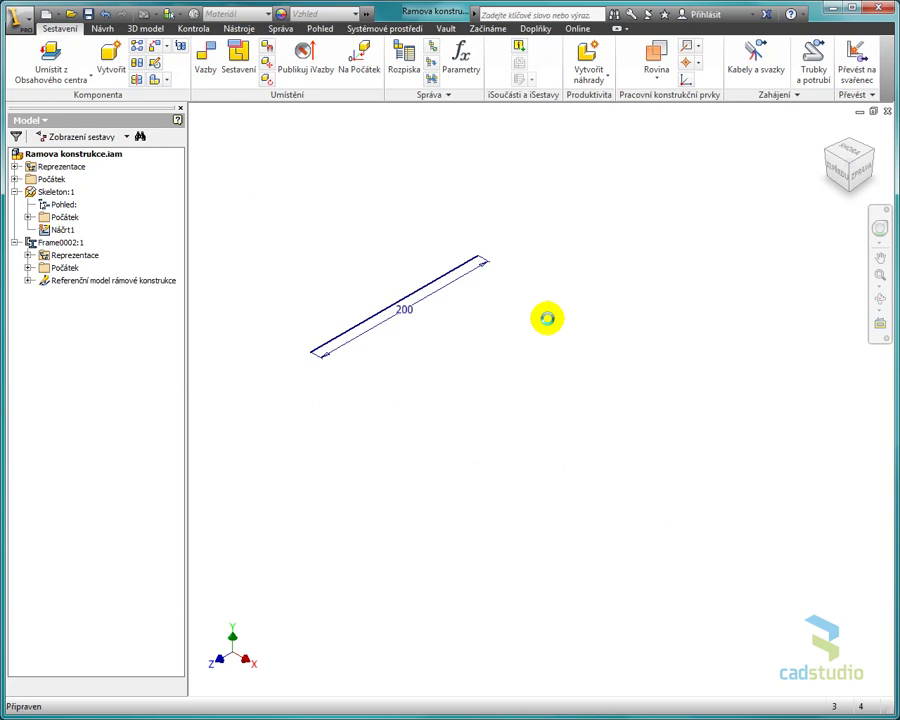
# - Place one 200 mm CSN 42 5550 I 100 beam from the Content Center, replacing the existing file CSN 42 5550 - I 100 - 200.ipt
pyautogui.click(435, 278)
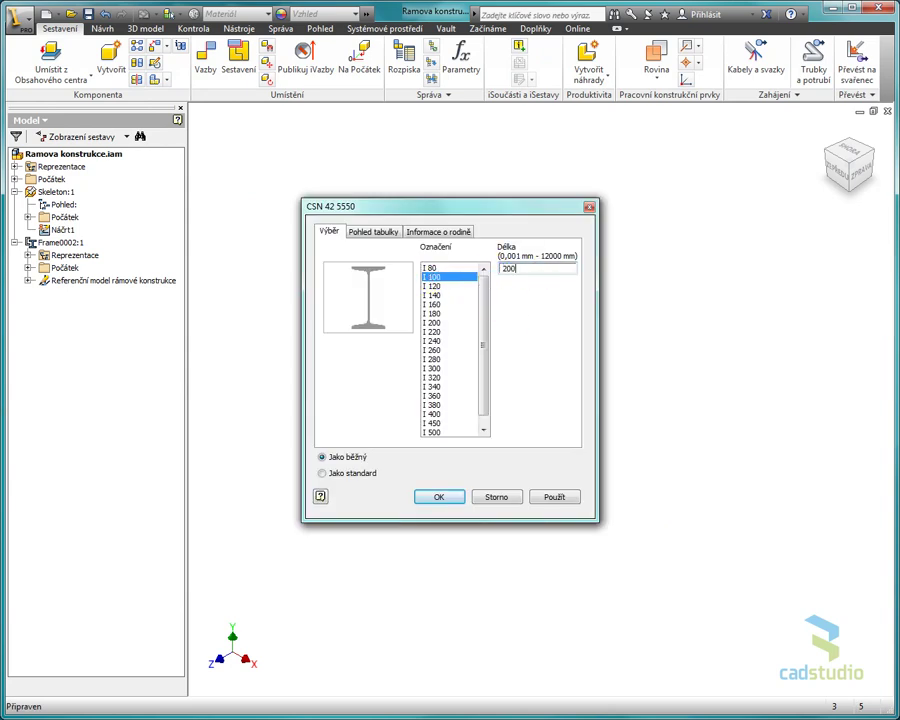
pyautogui.click(445, 500)
pyautogui.click(583, 522)
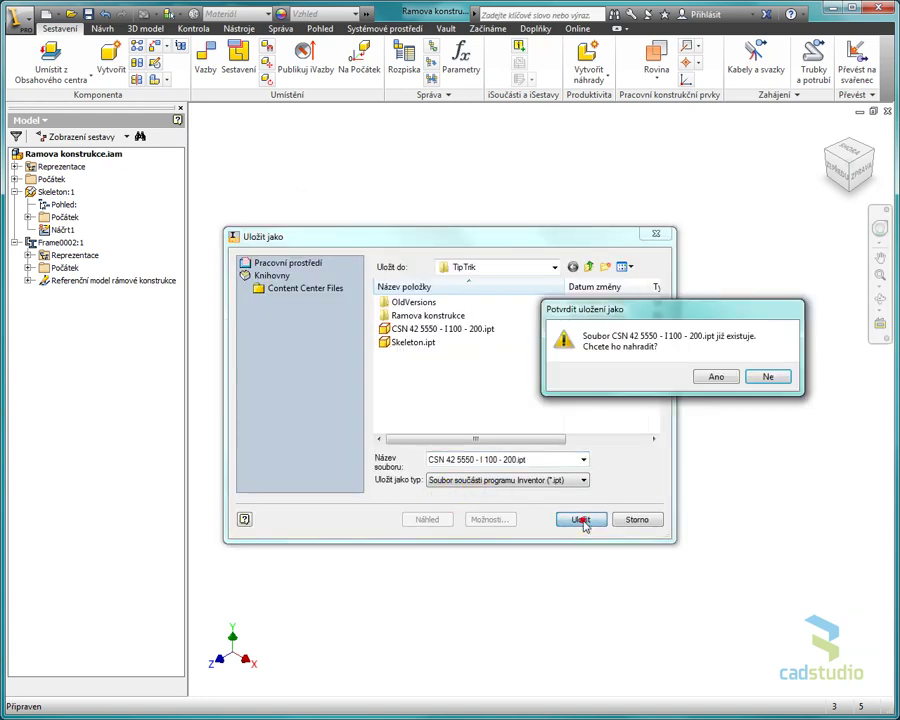
pyautogui.click(714, 376)
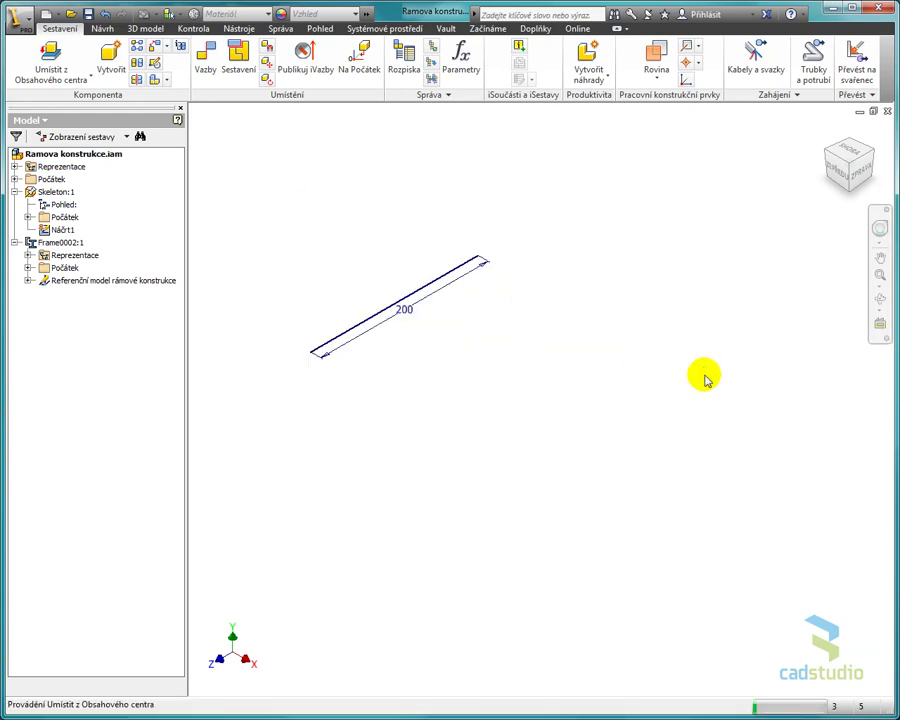
pyautogui.click(604, 422)
pyautogui.rightClick(419, 372)
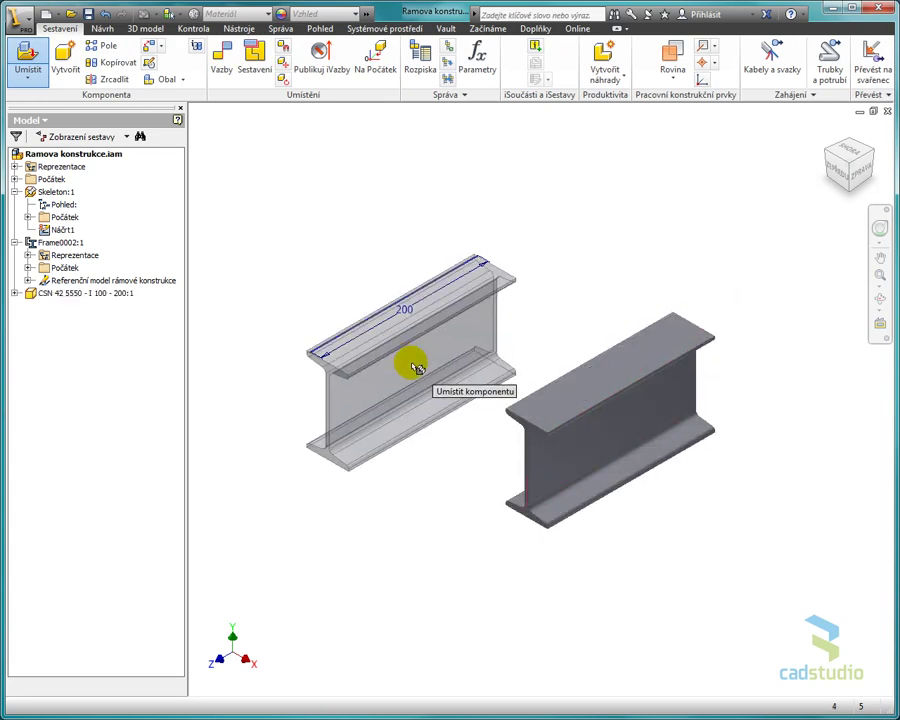
pyautogui.click(460, 364)
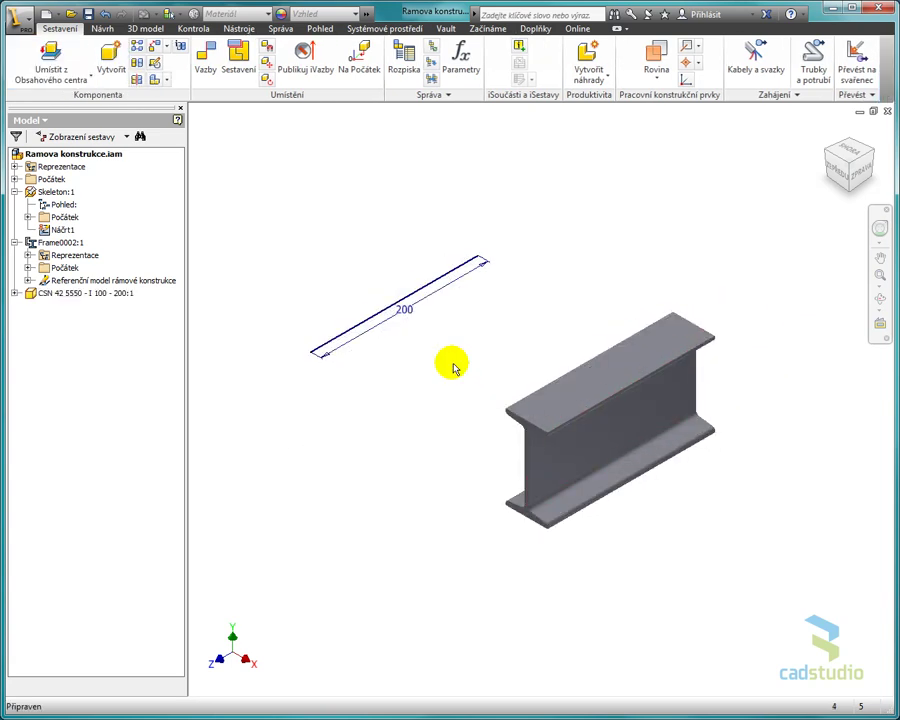
# - Insert a CSN 42 5550 frame member of size I 100, centred on the 200 mm skeleton line
pyautogui.click(102, 28)
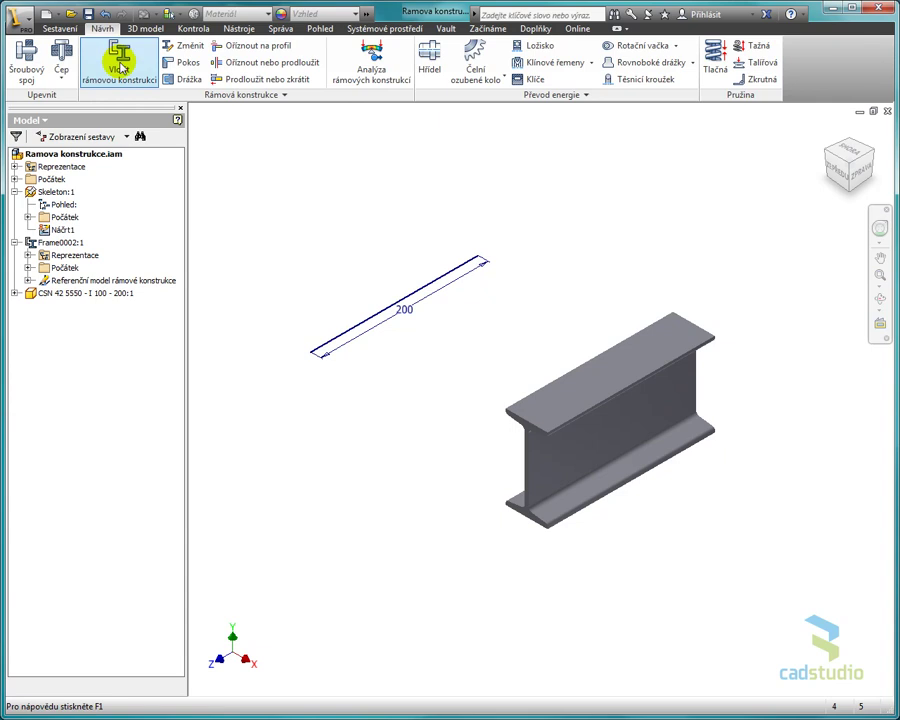
pyautogui.click(119, 60)
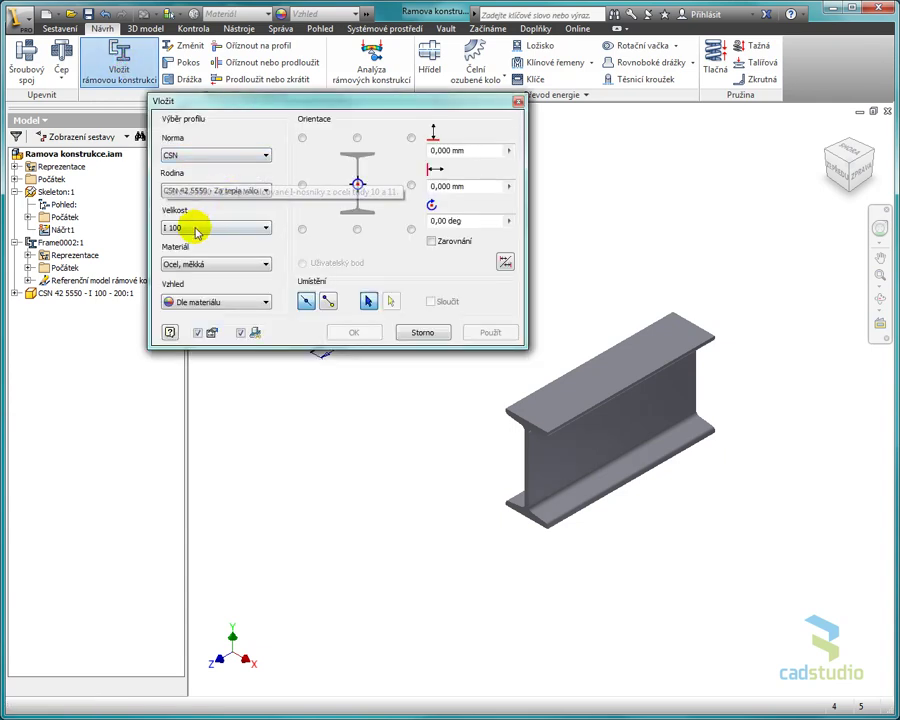
pyautogui.moveTo(321, 361); pyautogui.dragTo(355, 410, button='middle')
pyautogui.click(352, 393)
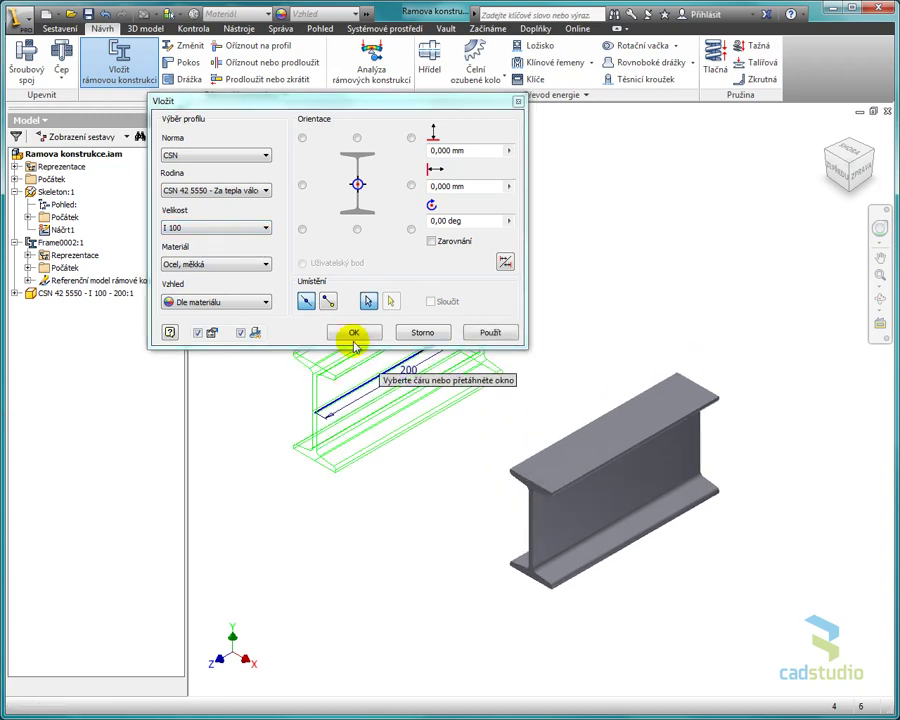
pyautogui.click(353, 332)
pyautogui.click(518, 347)
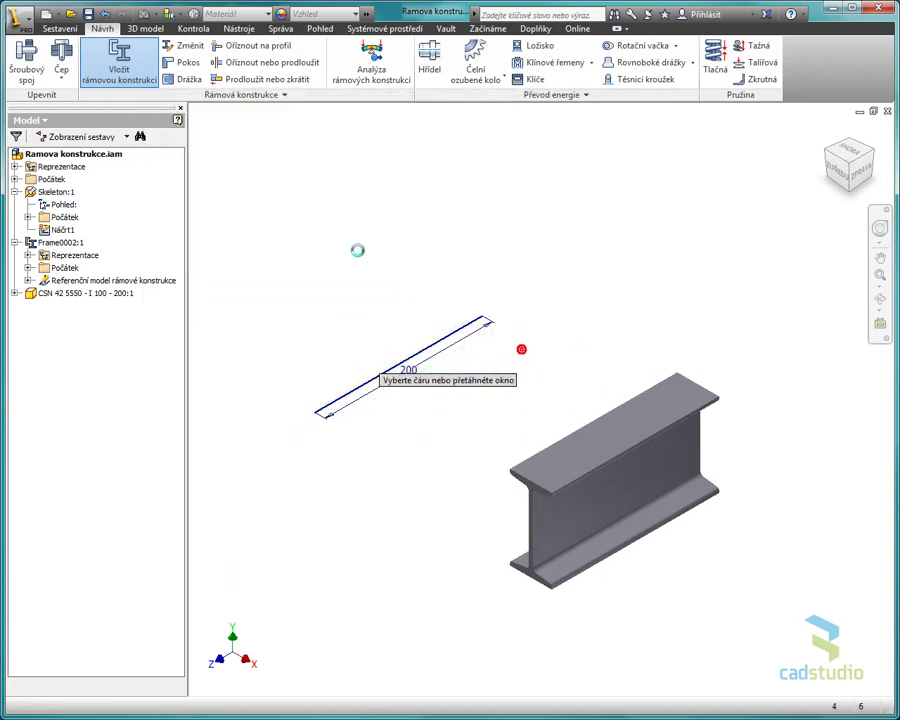
pyautogui.moveTo(357, 261); pyautogui.dragTo(362, 216, button='middle')
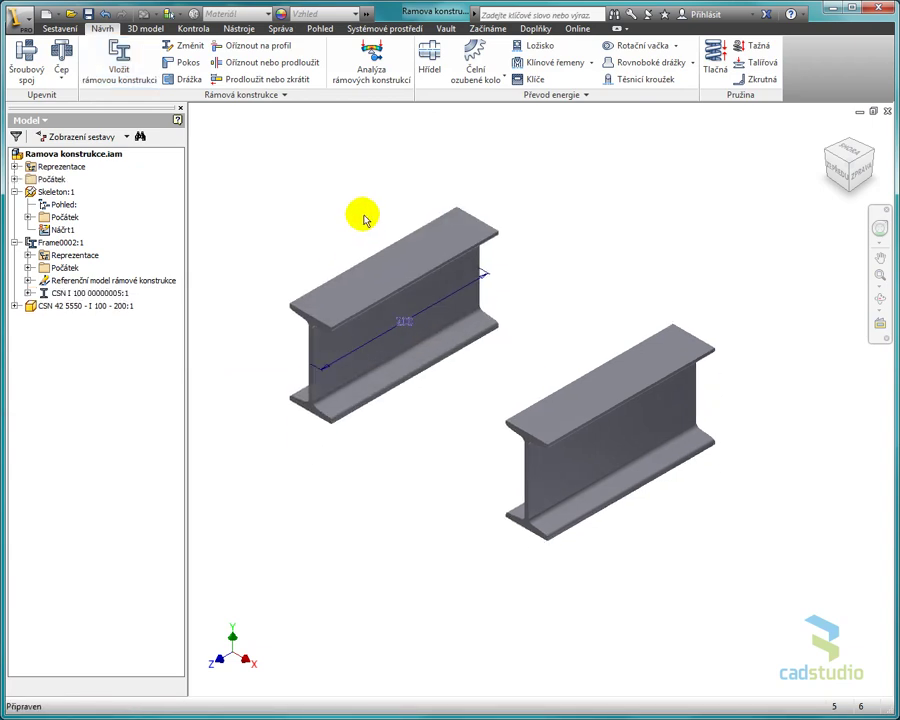
# - Check the description in the project iProperties of the beam placed from the Content Center
pyautogui.rightClick(573, 394)
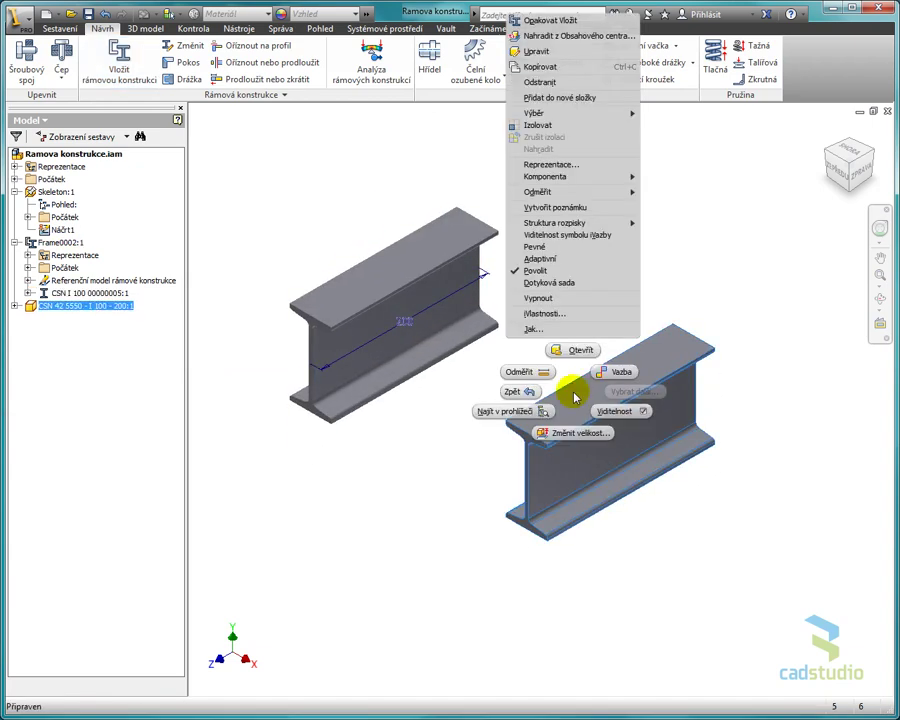
pyautogui.click(532, 313)
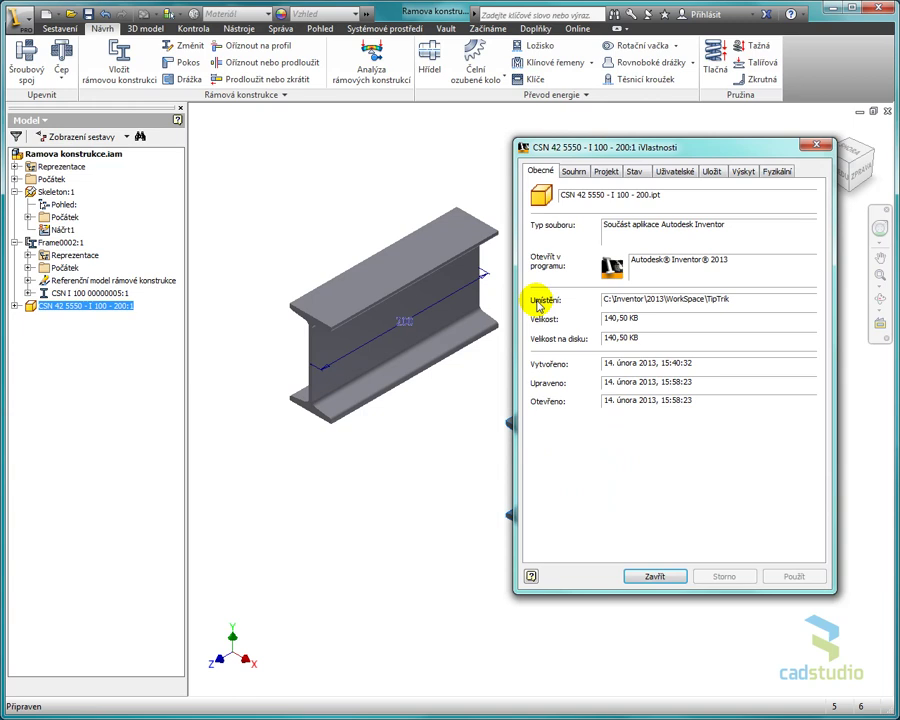
pyautogui.click(605, 172)
pyautogui.moveTo(727, 268); pyautogui.dragTo(773, 263)
pyautogui.click(652, 577)
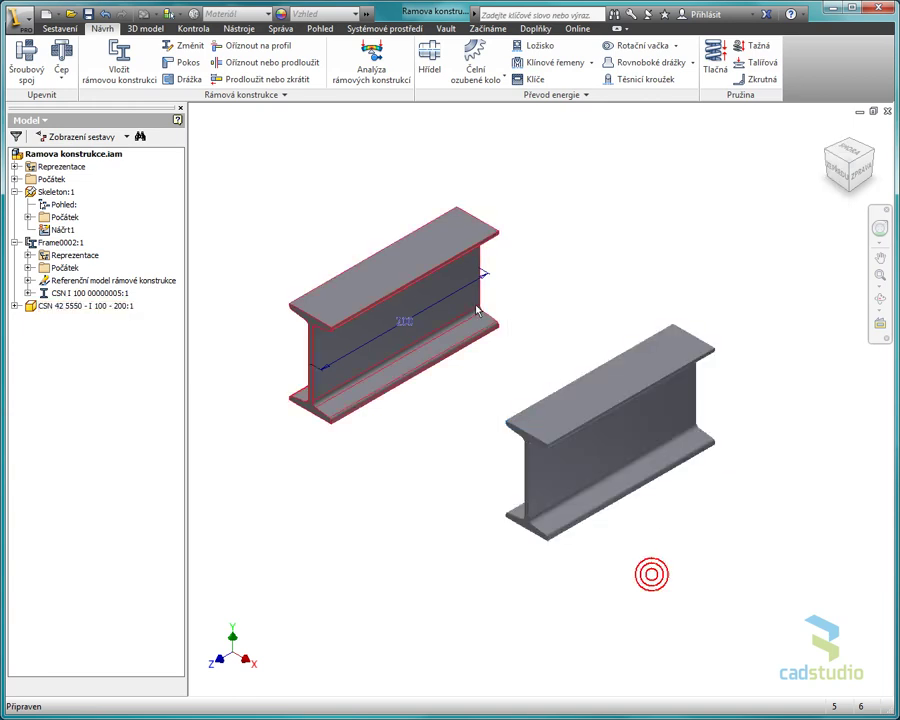
# - Set the selection to part priority and check the description in the frame member's project iProperties
pyautogui.click(176, 14)
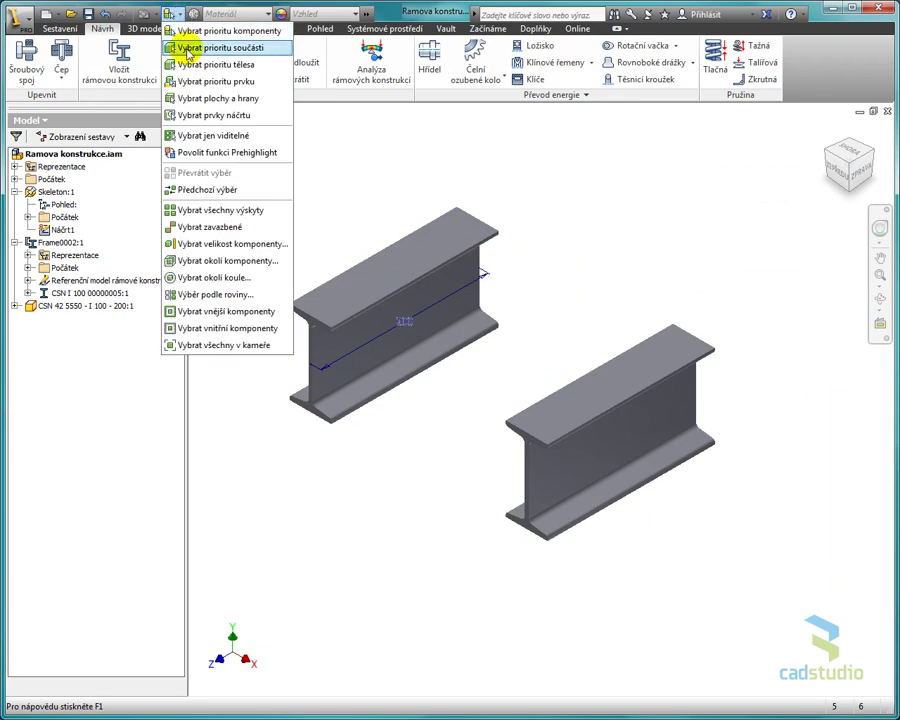
pyautogui.click(186, 52)
pyautogui.rightClick(374, 264)
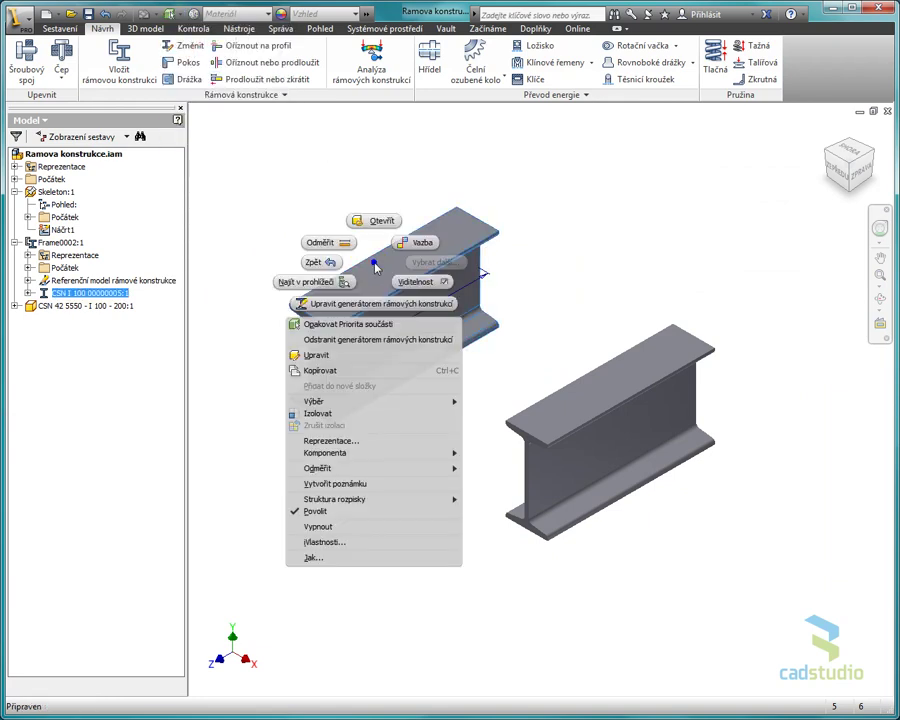
pyautogui.click(337, 541)
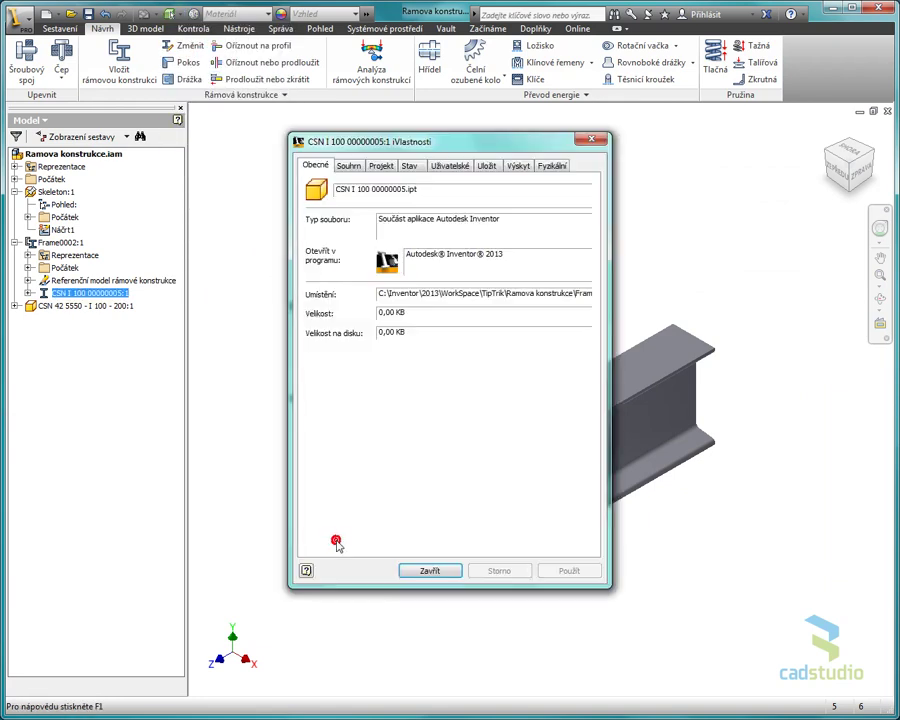
pyautogui.click(378, 166)
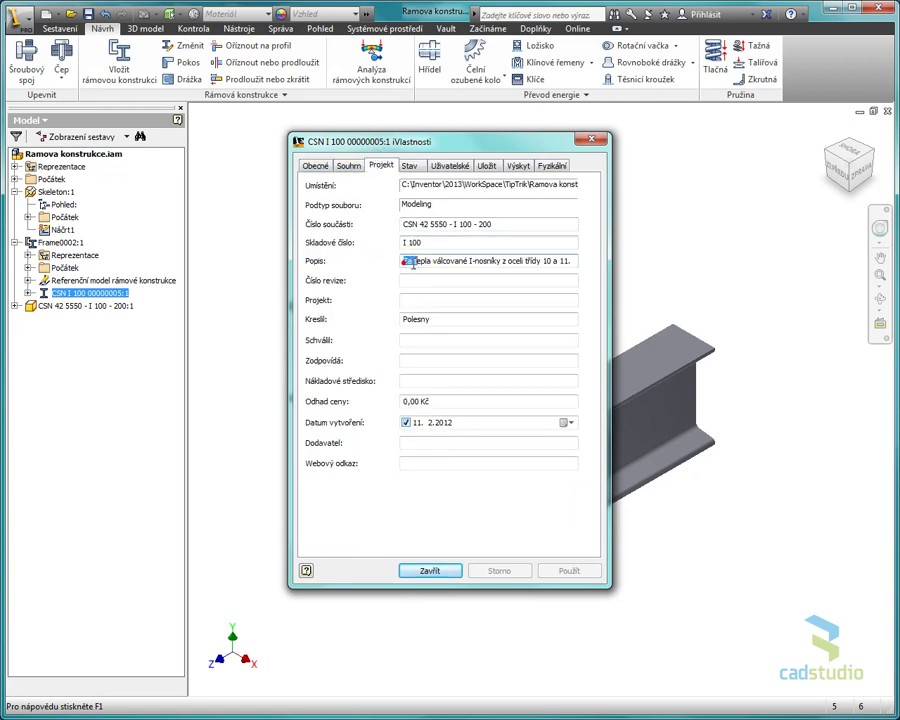
pyautogui.moveTo(405, 262); pyautogui.dragTo(613, 267)
pyautogui.click(427, 571)
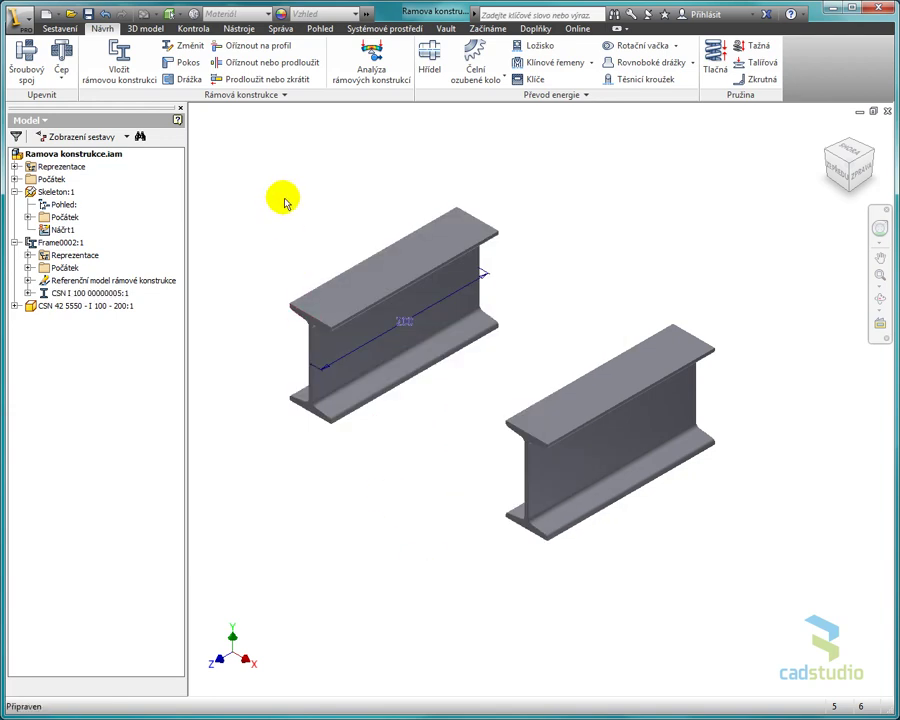
# - Close the assembly without saving the changes and reopen Ramova konstrukce.iam
pyautogui.click(888, 111)
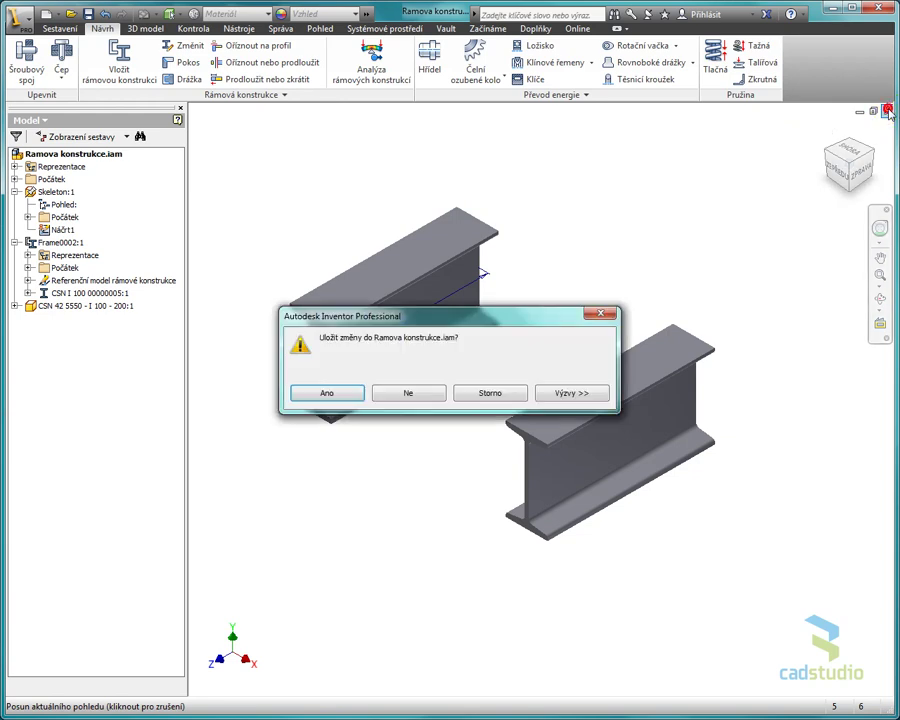
pyautogui.click(410, 393)
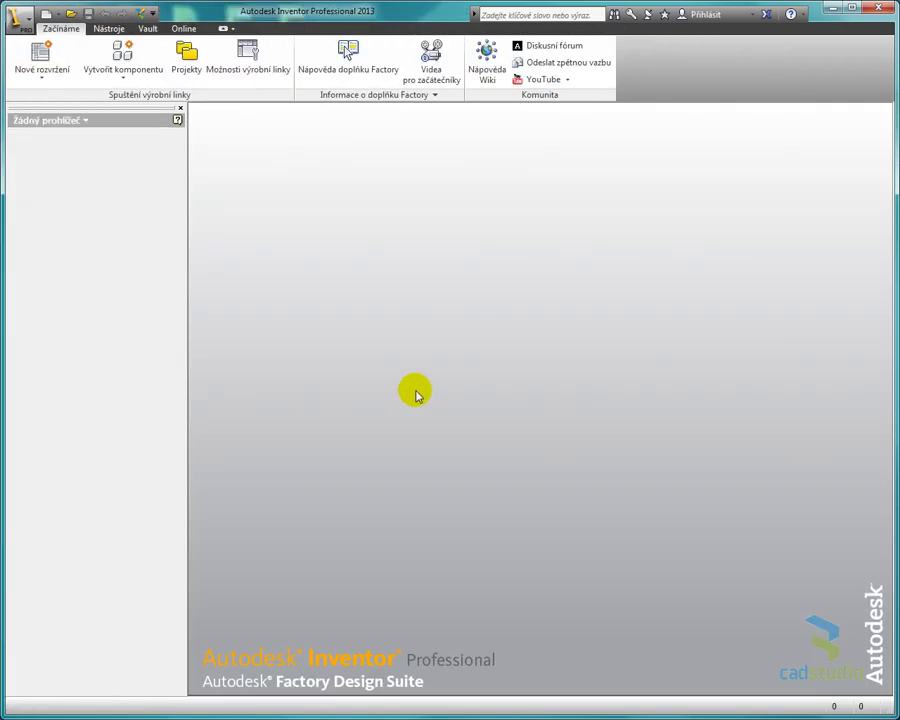
pyautogui.click(71, 14)
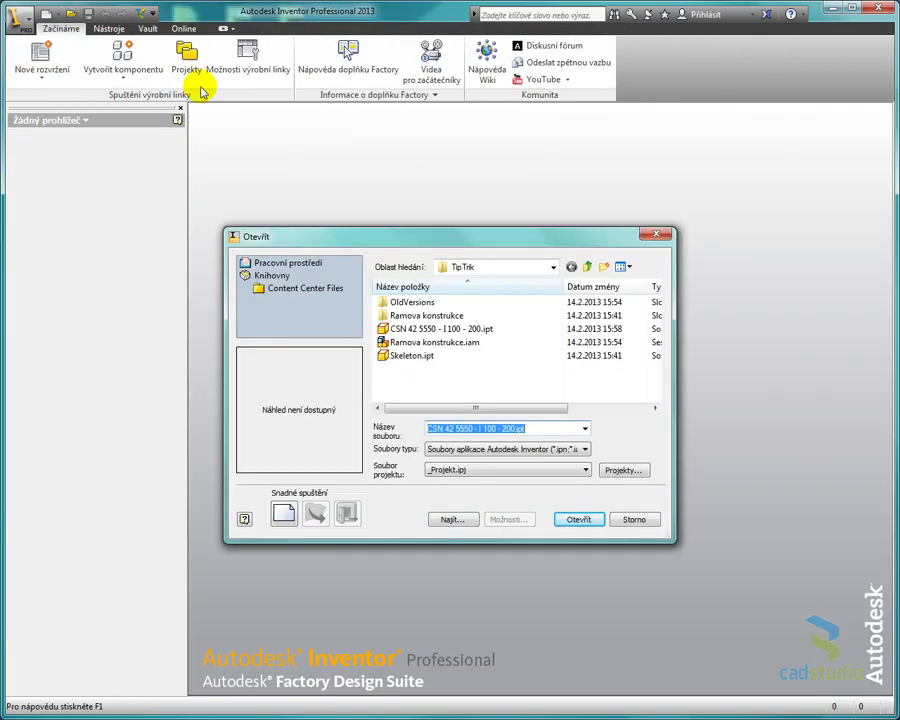
pyautogui.click(383, 342)
pyautogui.click(576, 519)
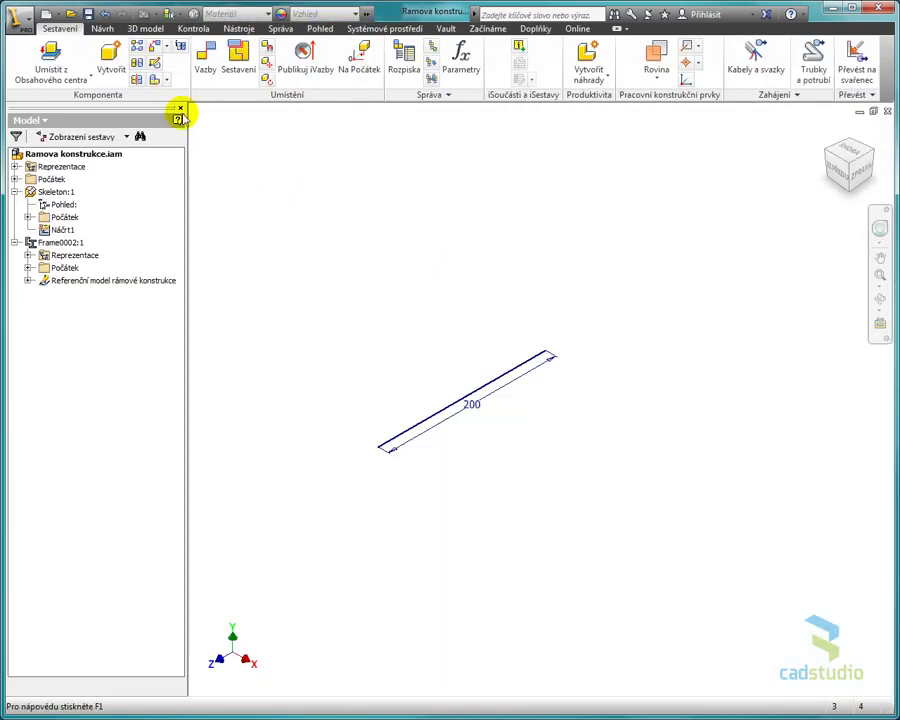
# - Open the Content Center Editor and review the family description of CSN 42 5550 in its family properties
pyautogui.click(282, 28)
pyautogui.click(762, 64)
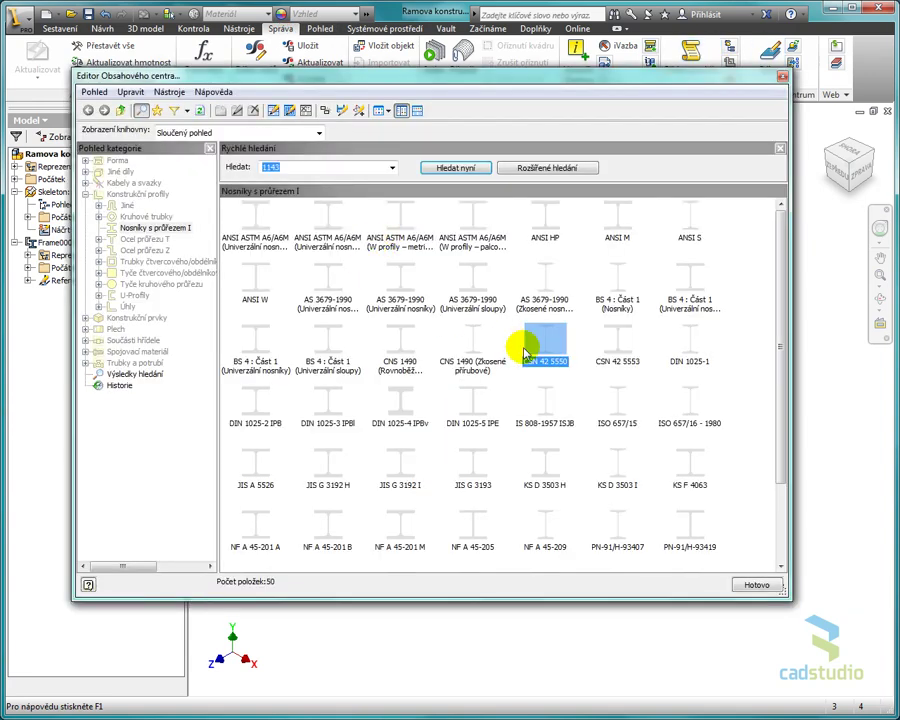
pyautogui.rightClick(545, 345)
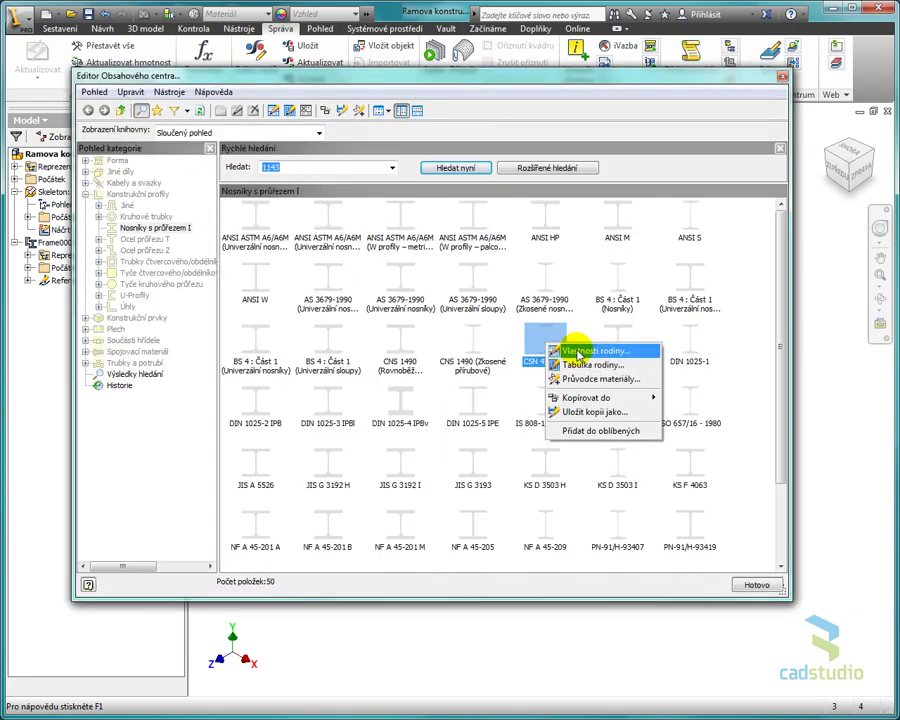
pyautogui.click(580, 350)
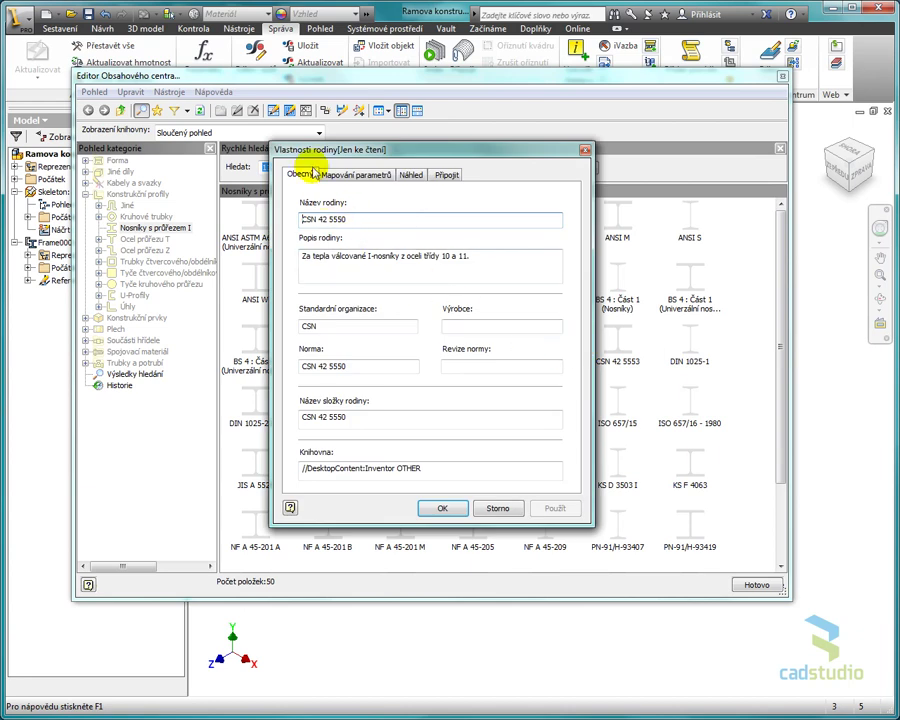
pyautogui.tripleClick(484, 256)
pyautogui.click(497, 509)
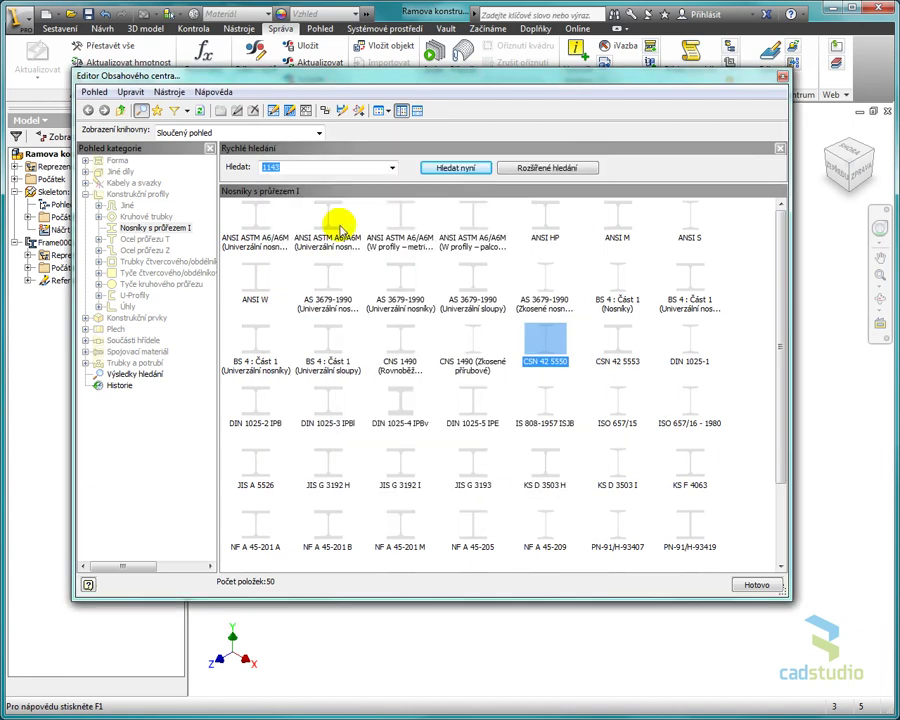
# - Copy the CSN 42 5550 I-beam family from the merged library view into the Projekt_Knihovna library
pyautogui.click(317, 133)
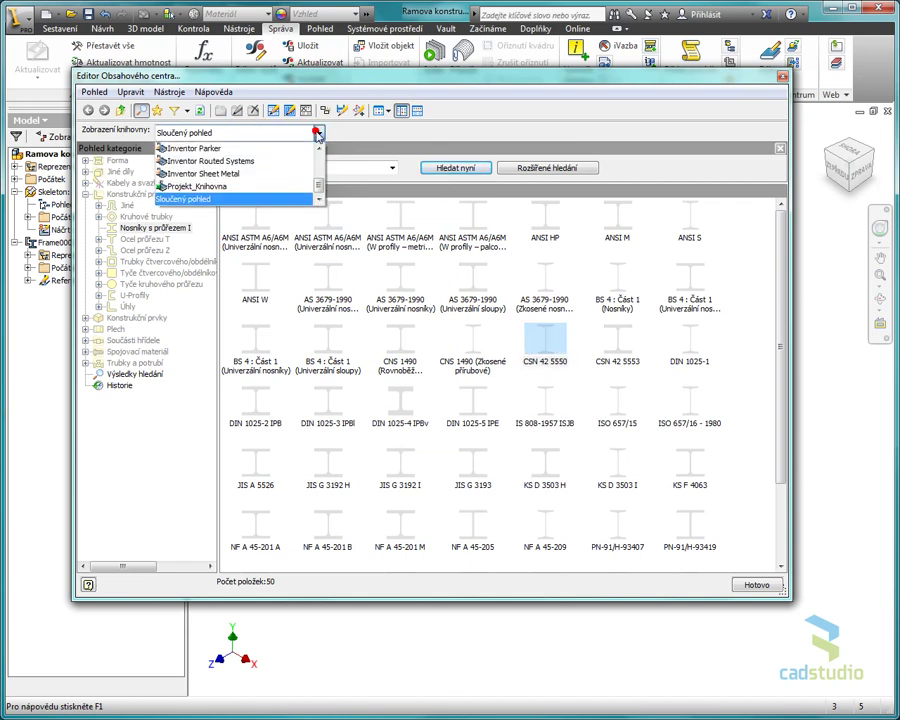
pyautogui.click(214, 186)
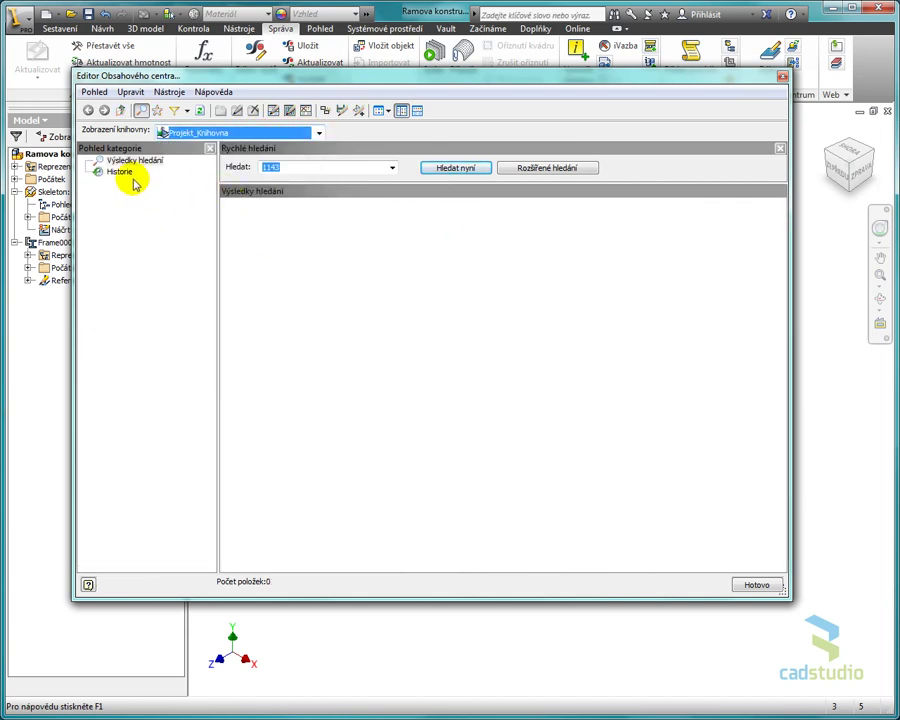
pyautogui.click(318, 134)
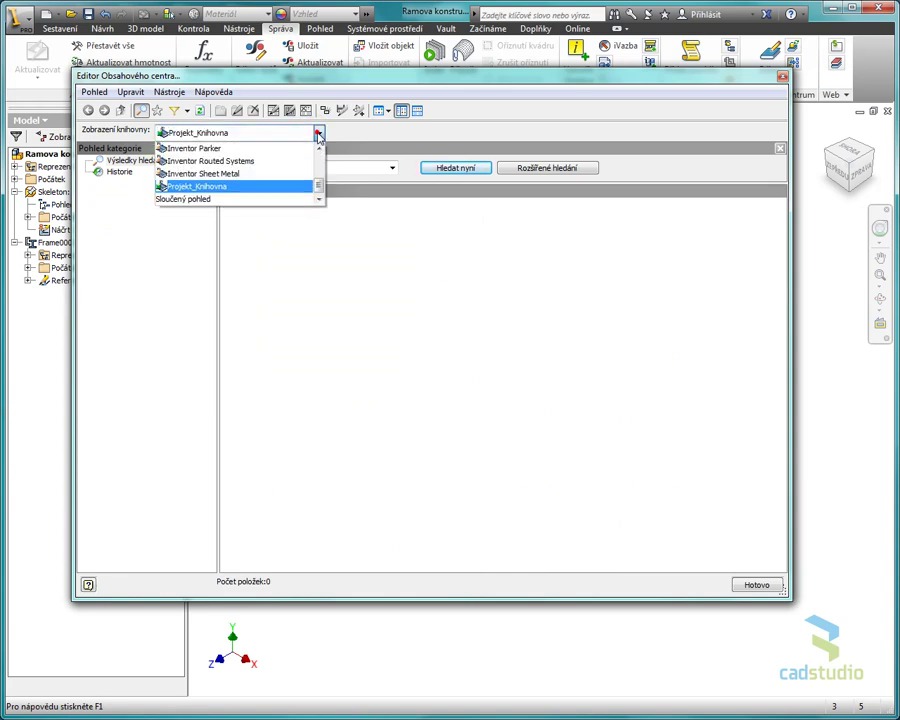
pyautogui.click(202, 198)
pyautogui.click(85, 195)
pyautogui.click(118, 230)
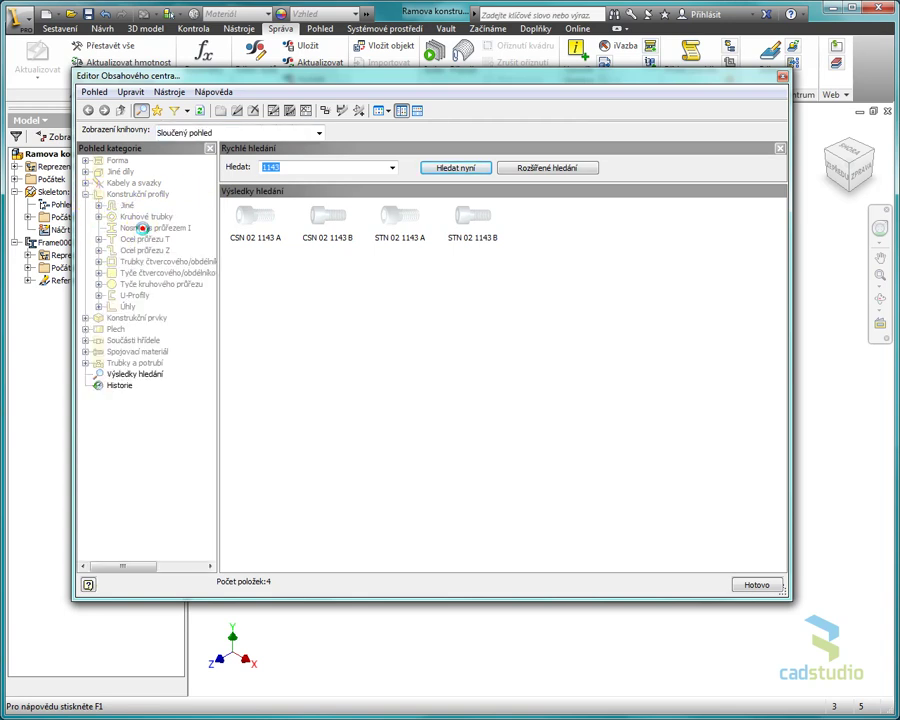
pyautogui.click(547, 348)
pyautogui.rightClick(547, 342)
pyautogui.moveTo(568, 393)
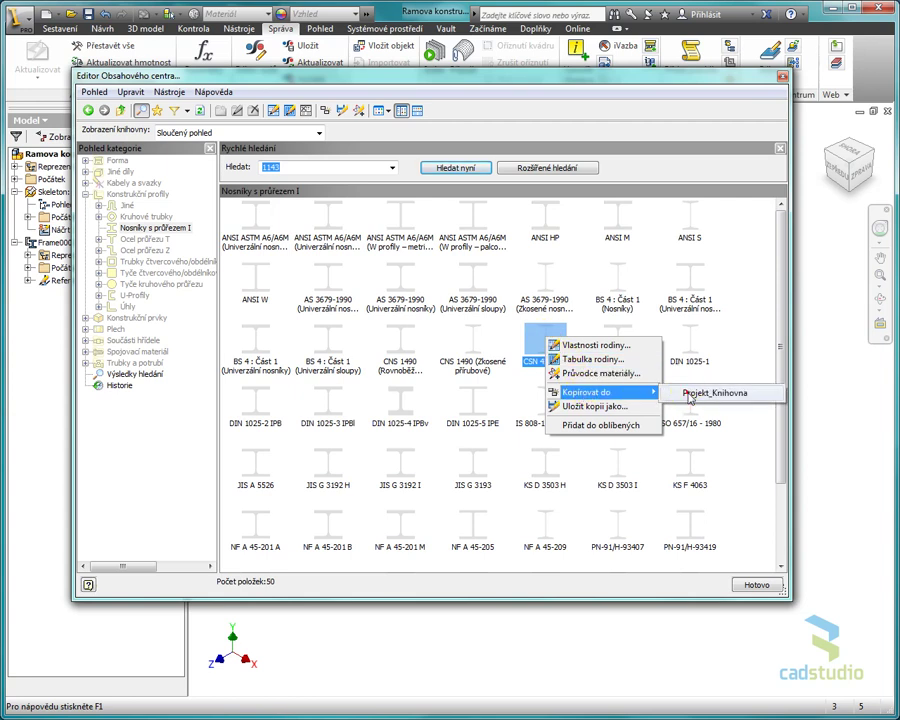
pyautogui.click(688, 397)
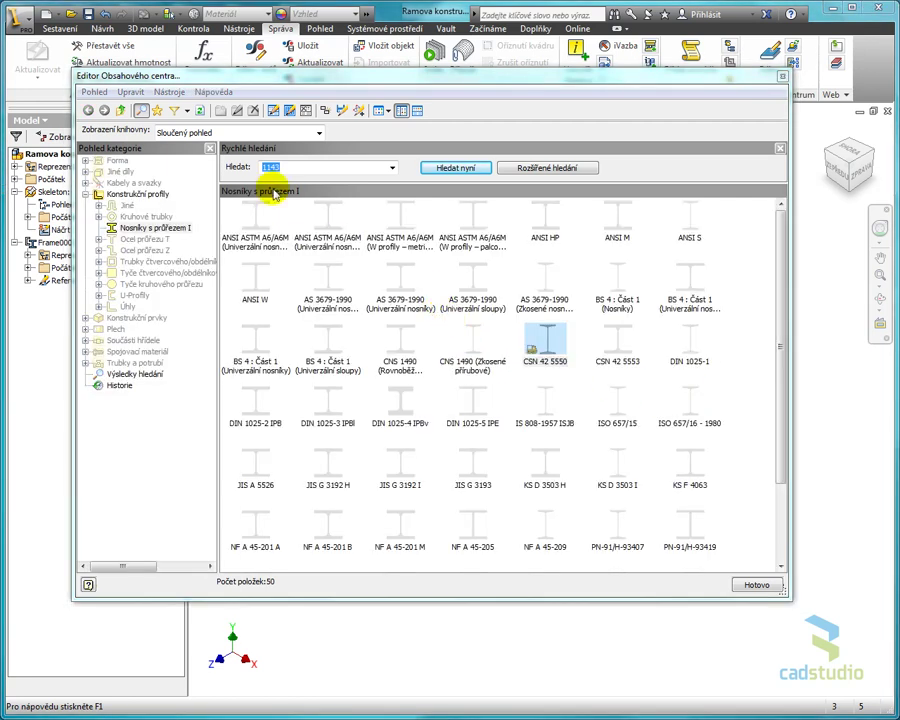
# - Switch the library view to Projekt_Knihovna and review the CSN 42 5550 family's description and parameter mapping without changing them
pyautogui.click(319, 133)
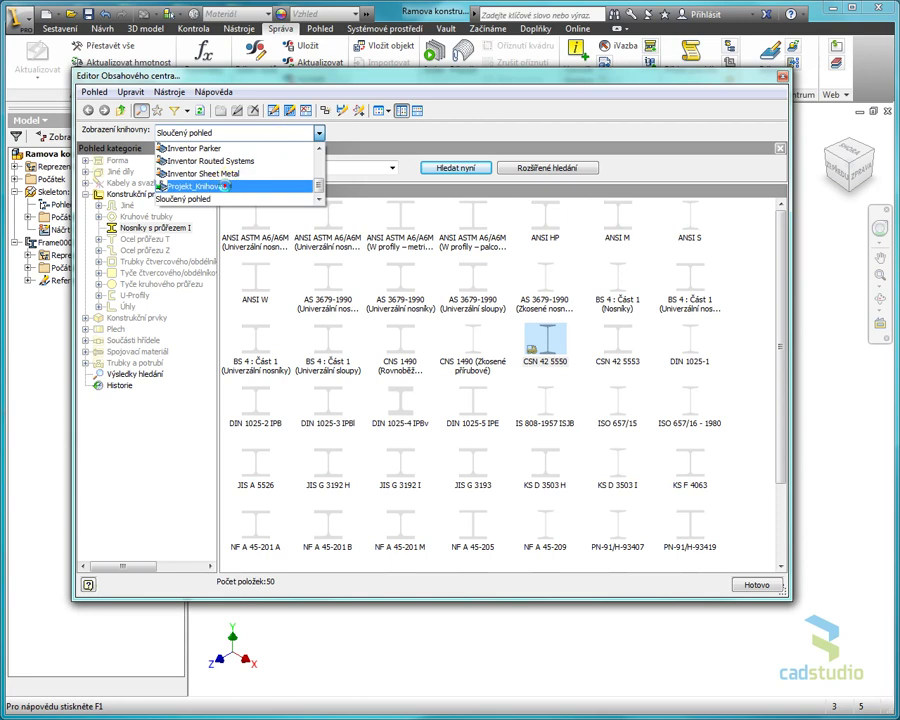
pyautogui.click(226, 187)
pyautogui.rightClick(251, 217)
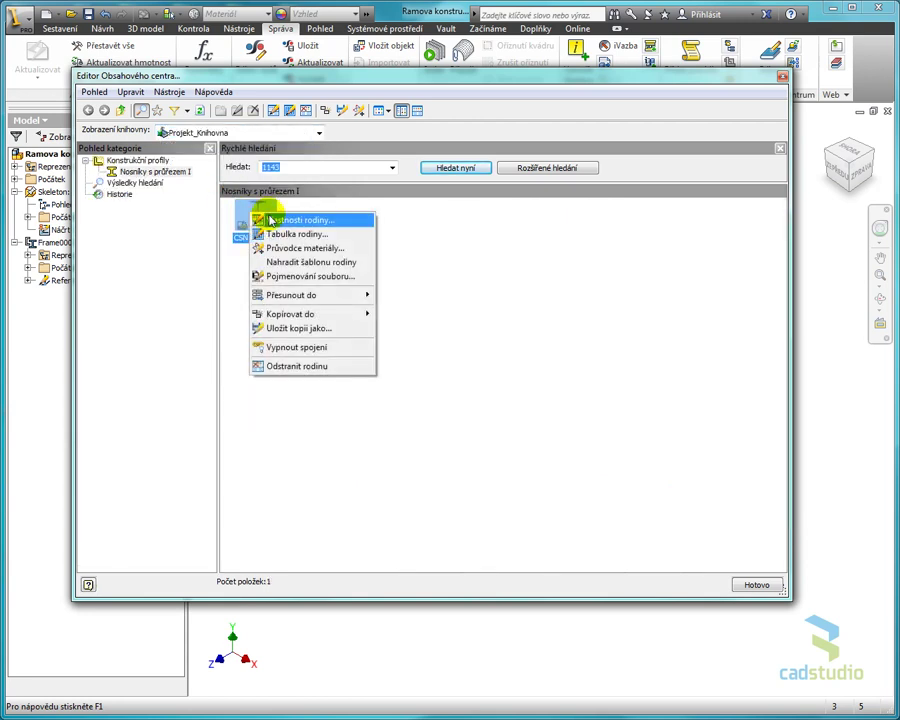
pyautogui.click(284, 221)
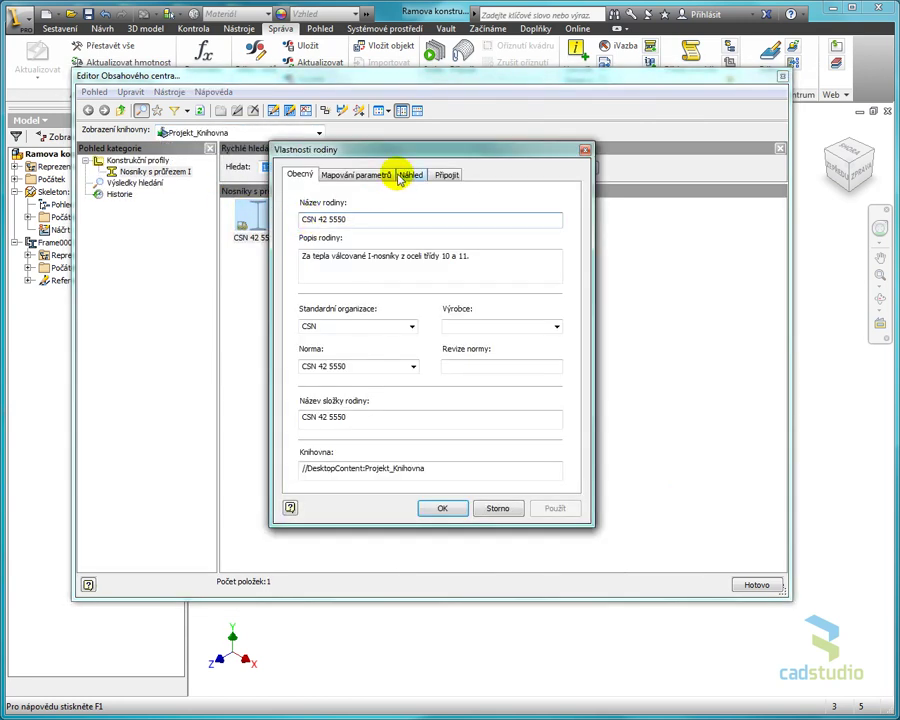
pyautogui.click(379, 176)
pyautogui.click(300, 175)
pyautogui.click(337, 257)
pyautogui.click(484, 260)
pyautogui.moveTo(341, 247); pyautogui.dragTo(301, 247)
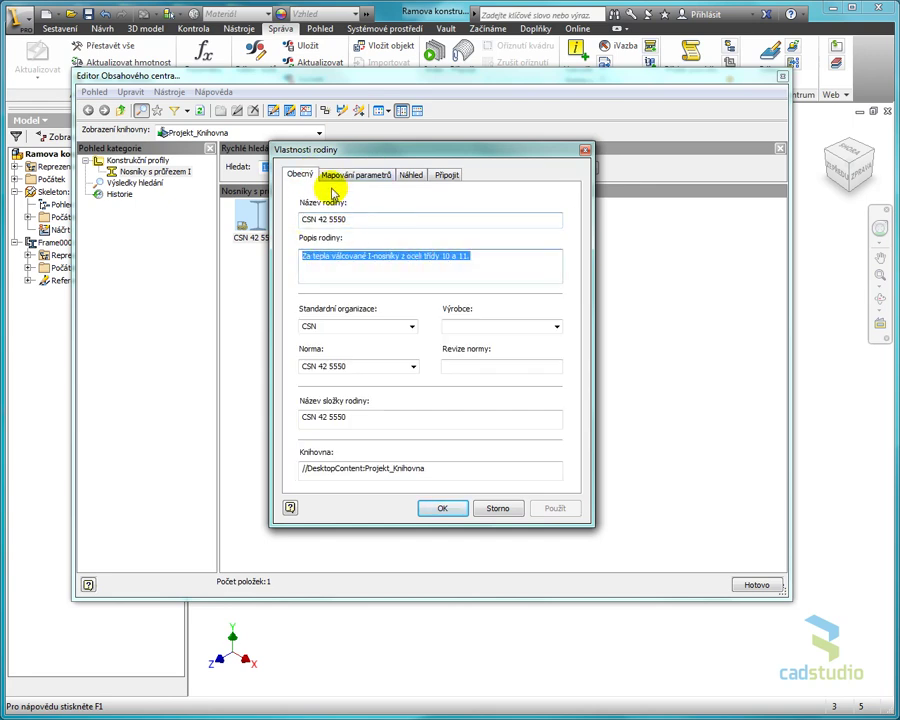
pyautogui.click(493, 512)
# - Add a column named Popis to the CSN 42 5550 family table and define it as an expression column
pyautogui.rightClick(262, 220)
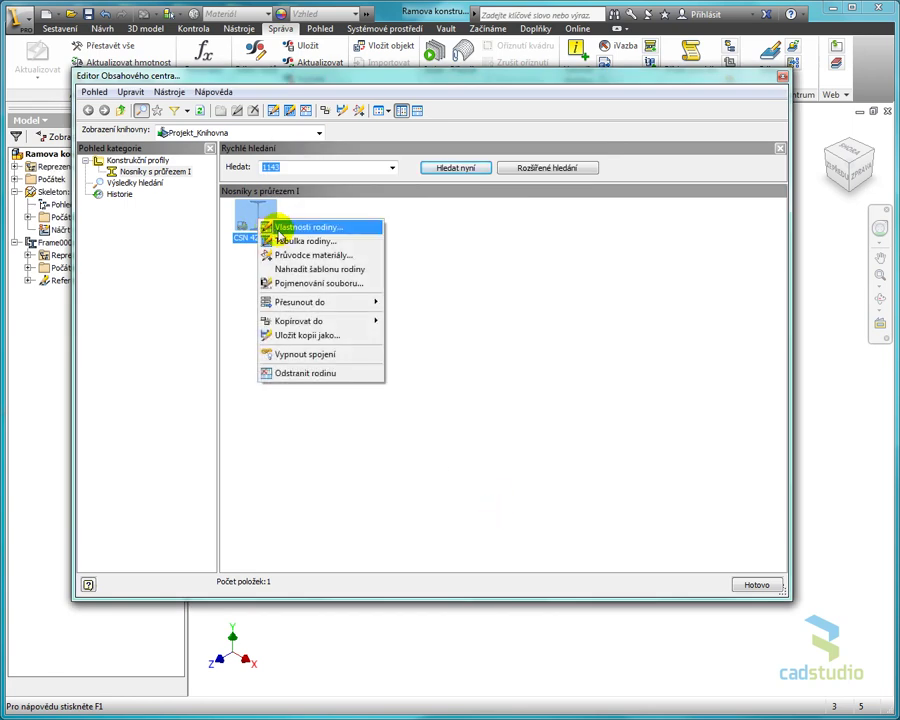
pyautogui.click(287, 241)
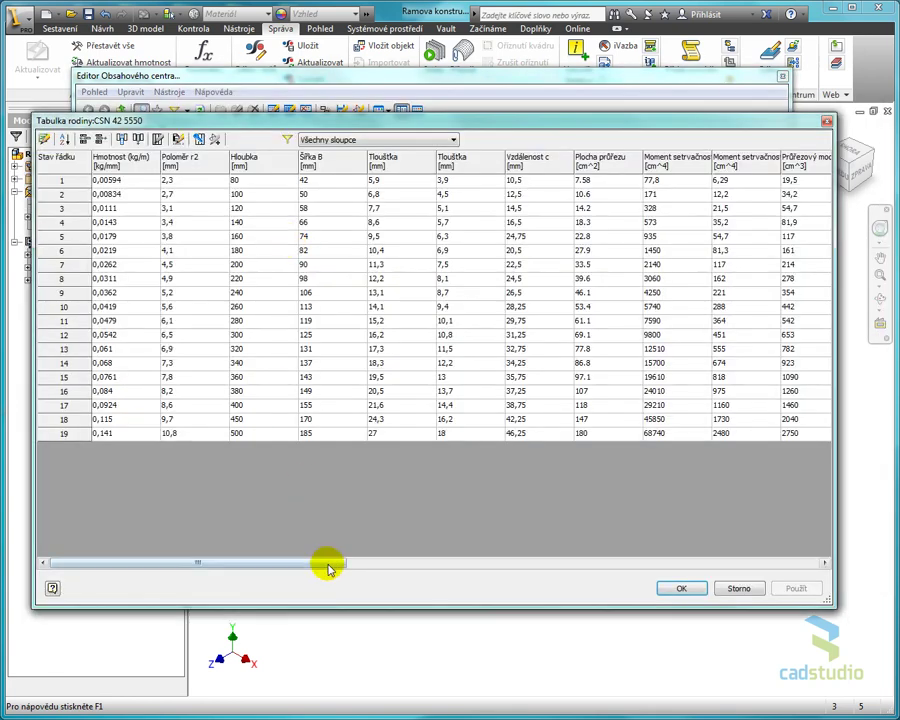
pyautogui.click(122, 139)
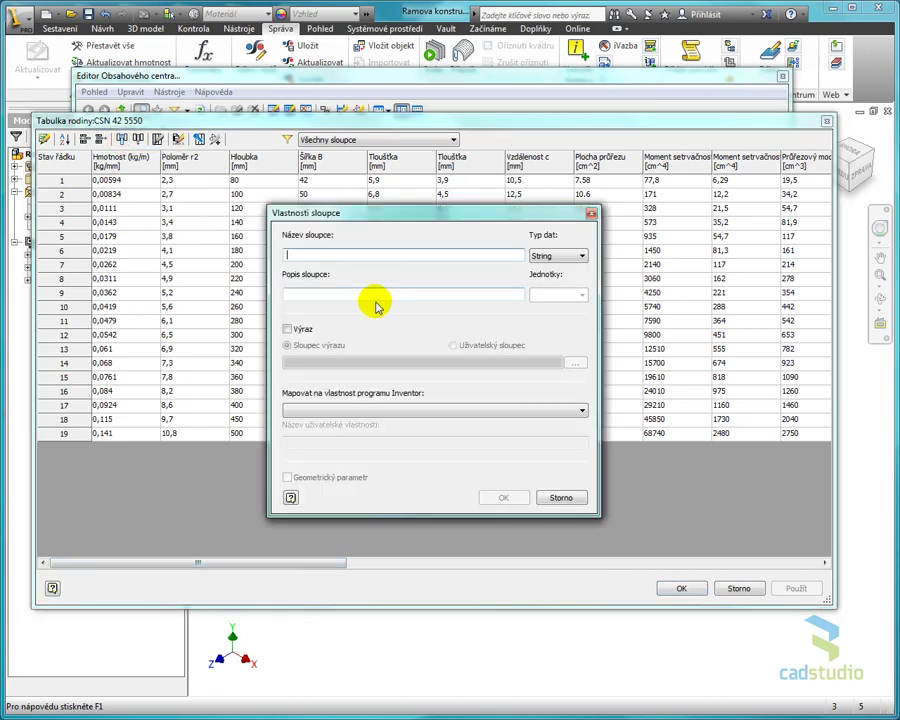
pyautogui.write('Popis')
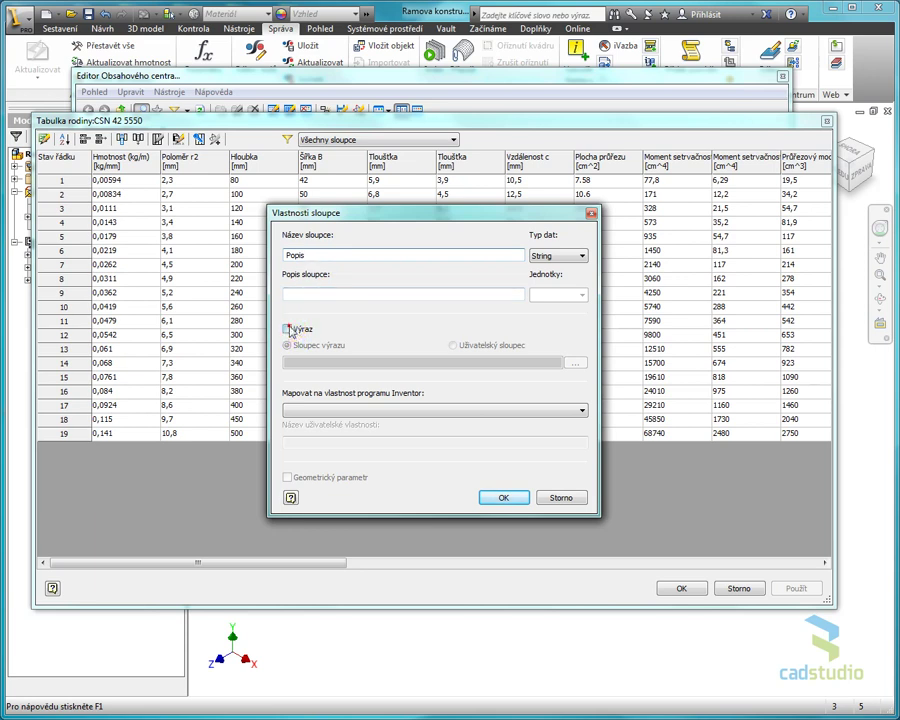
pyautogui.click(288, 328)
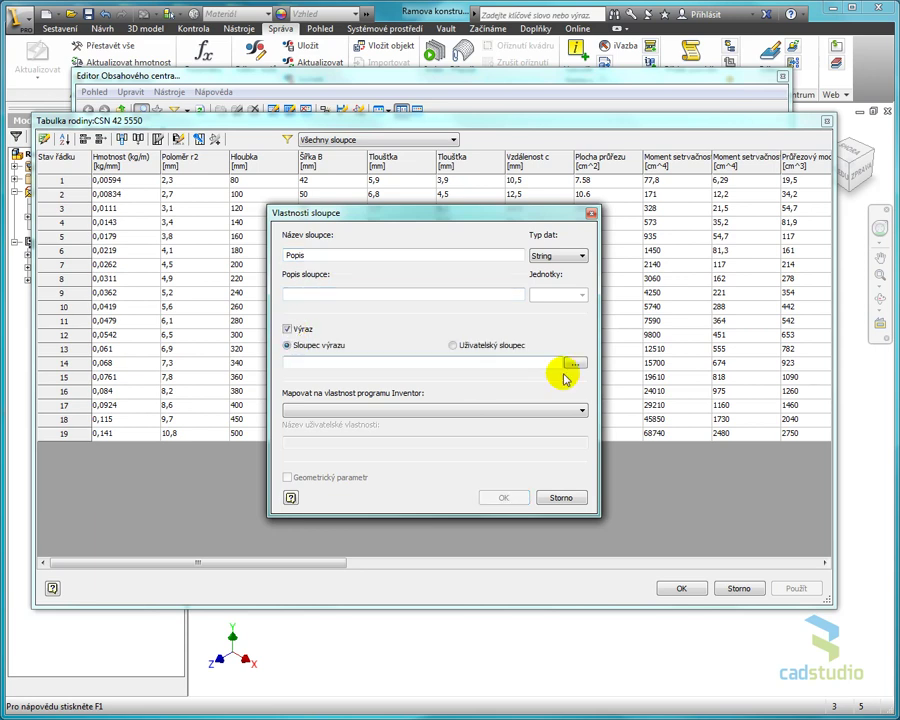
# - Set the Popis column's expression to {PARTNUMBER} and map the column to the Inventor property Projekt.Popis
pyautogui.click(573, 364)
pyautogui.moveTo(733, 450); pyautogui.dragTo(735, 550)
pyautogui.click(596, 537)
pyautogui.click(679, 590)
pyautogui.doubleClick(596, 537)
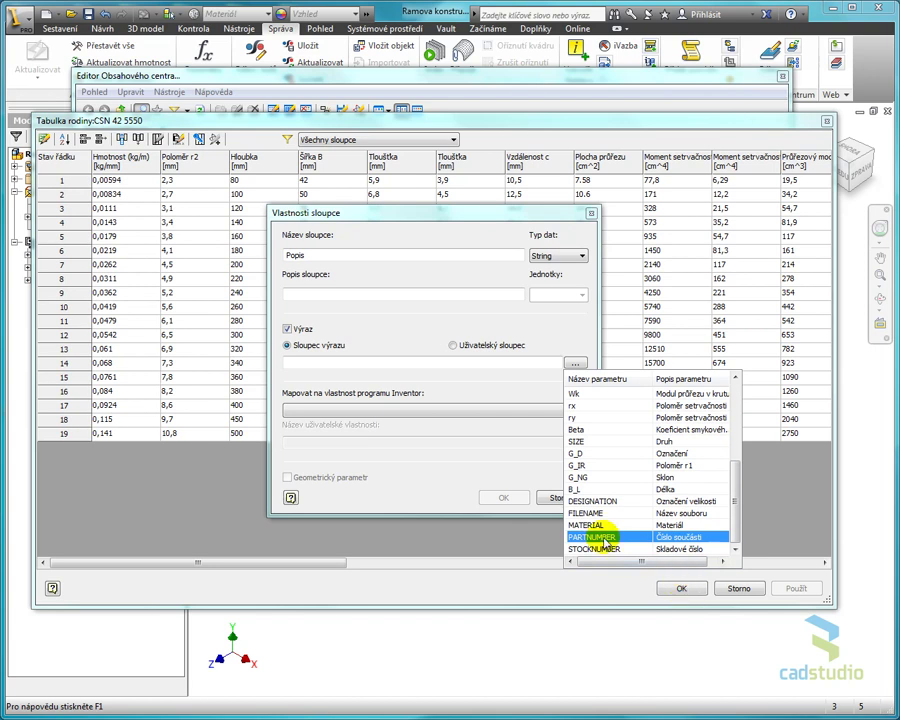
pyautogui.click(311, 367)
pyautogui.click(328, 411)
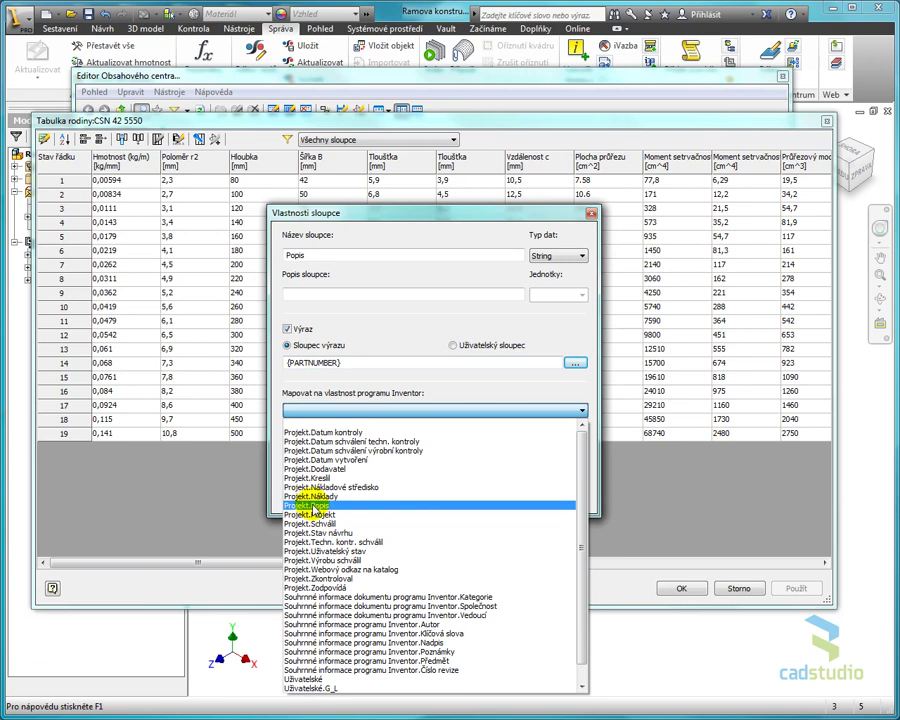
pyautogui.click(337, 507)
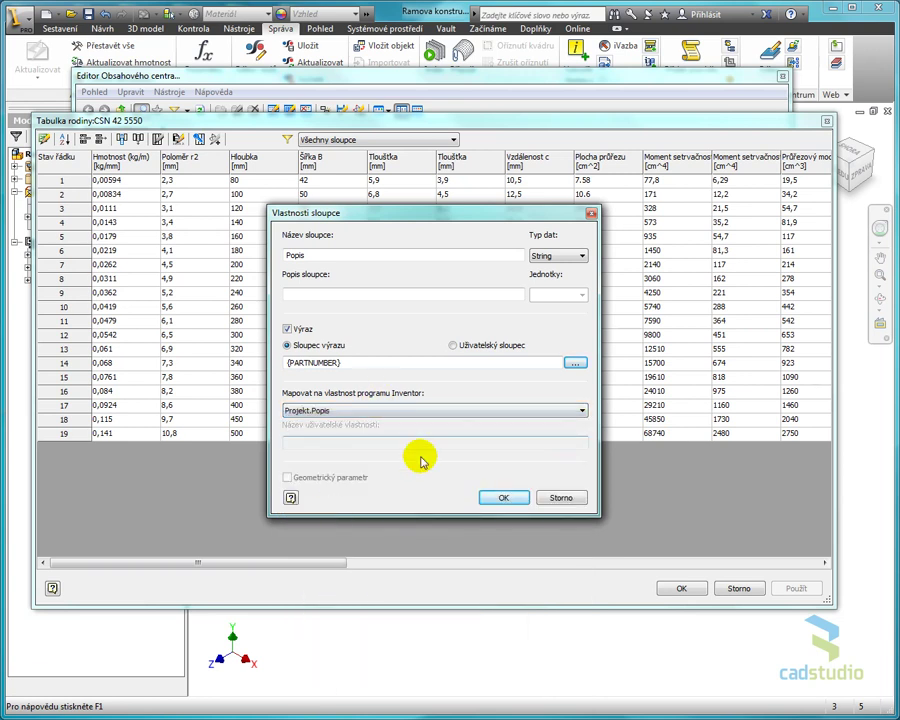
pyautogui.click(505, 498)
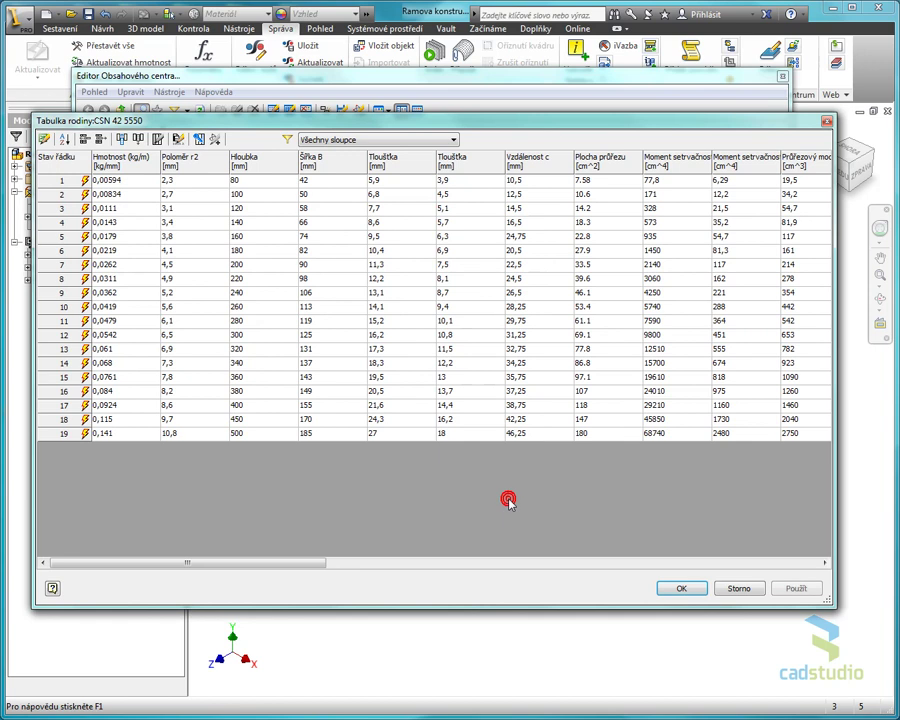
# - Publish the edited CSN 42 5550 family table to the library and close the Content Center Editor
pyautogui.click(681, 587)
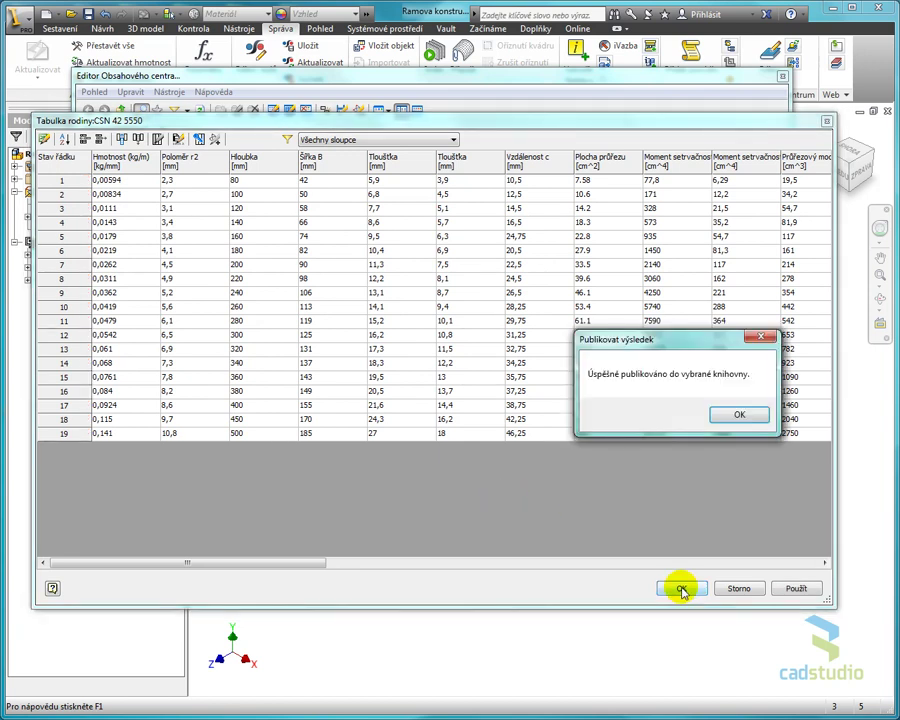
pyautogui.click(738, 416)
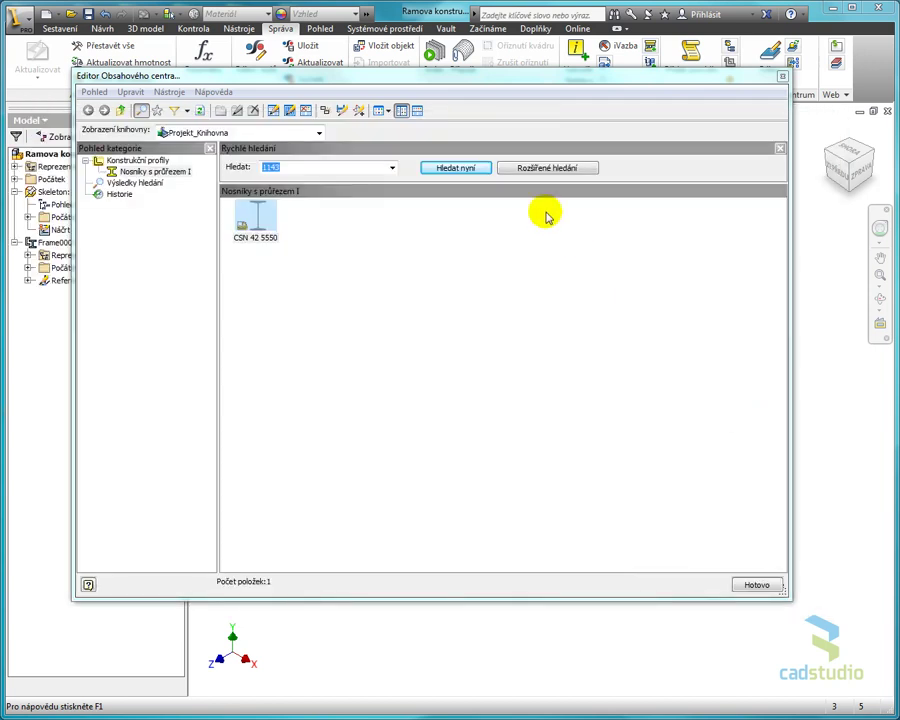
pyautogui.click(783, 78)
# - Configure a CSN 42 5550 beam from Content Center with size I 100 and length 200 mm as a custom part
pyautogui.click(58, 30)
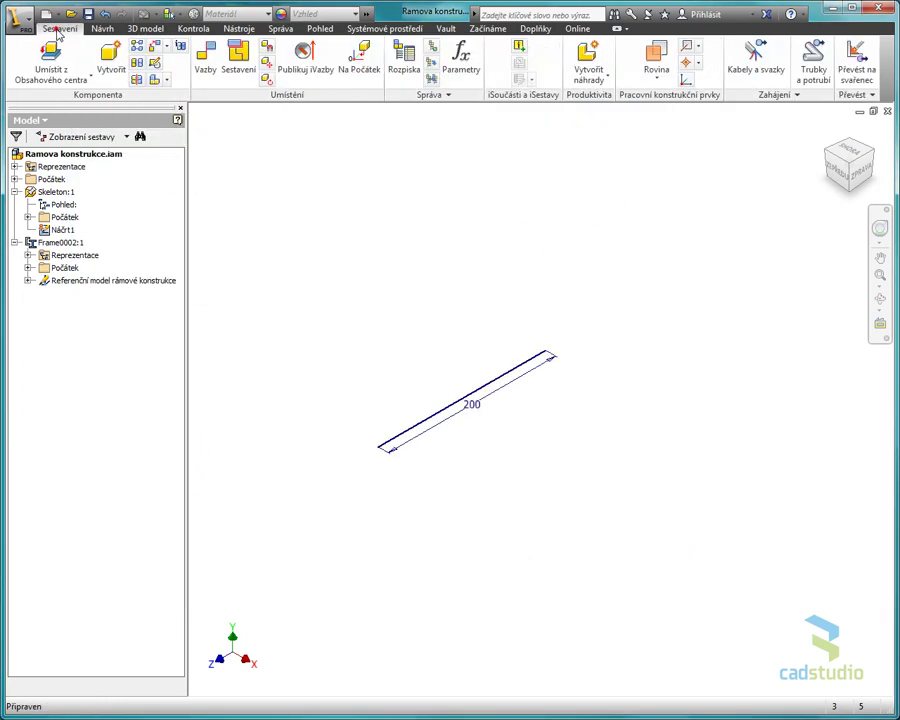
pyautogui.click(50, 50)
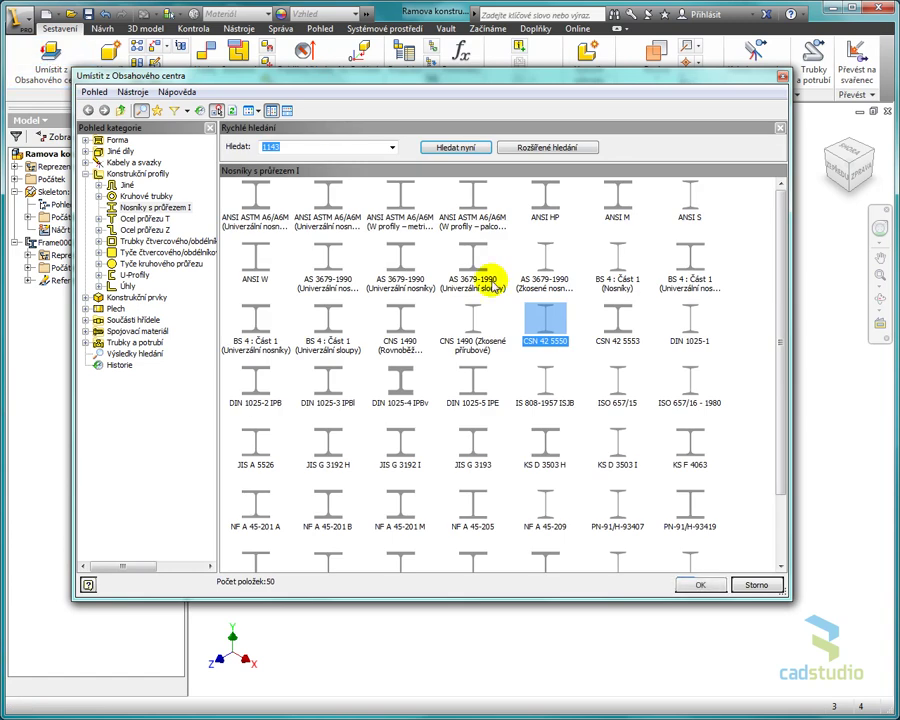
pyautogui.doubleClick(539, 325)
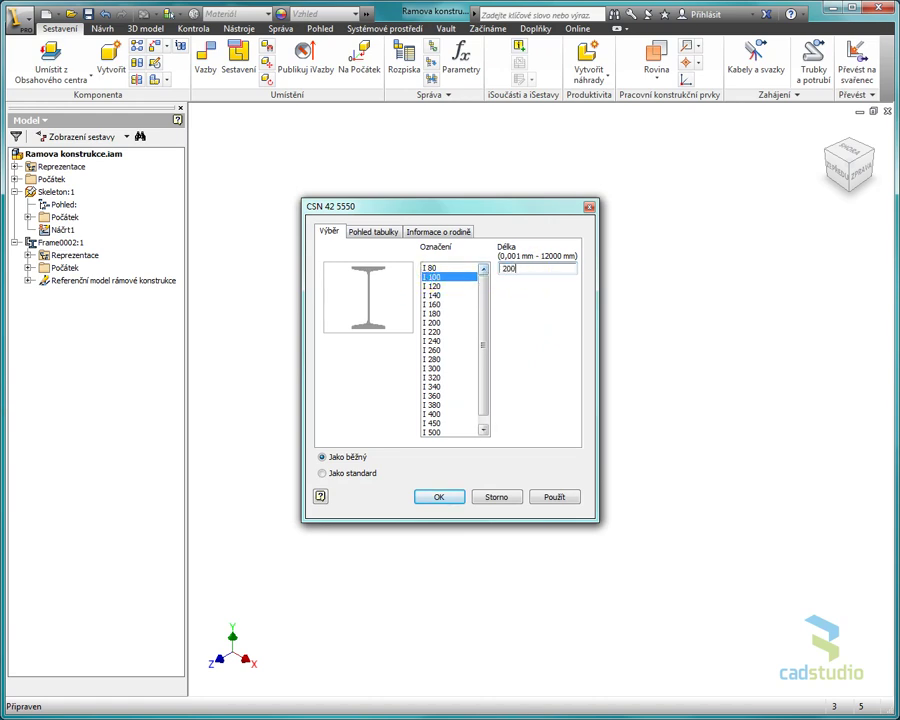
pyautogui.click(438, 497)
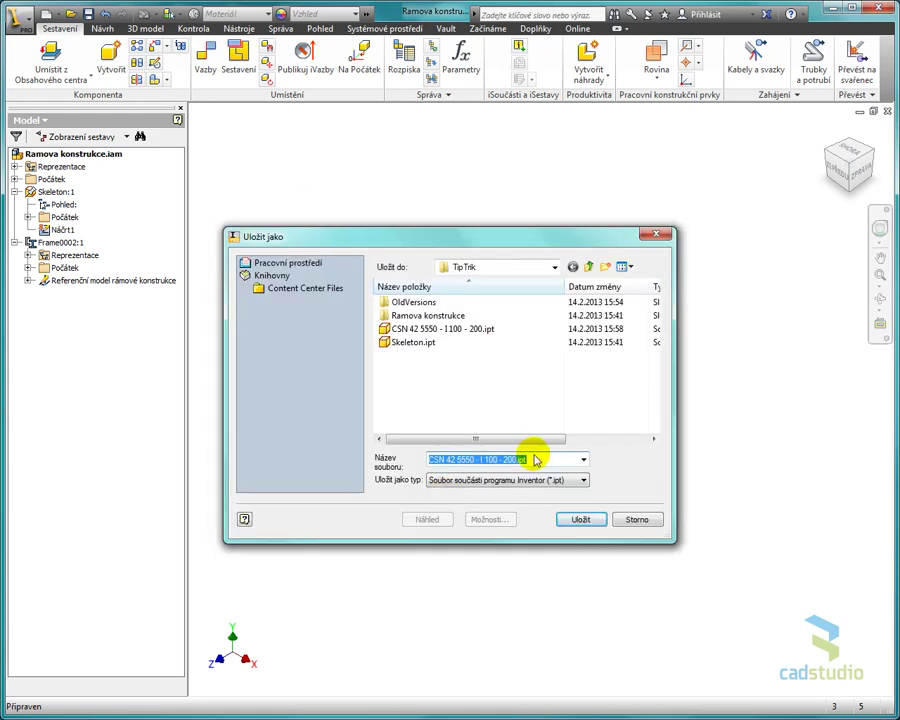
# - Save the beam as CSN 42 5550 - I 100 - 200.ipt in the TipTrik folder and place one instance beside the skeleton line
pyautogui.click(570, 519)
pyautogui.click(715, 376)
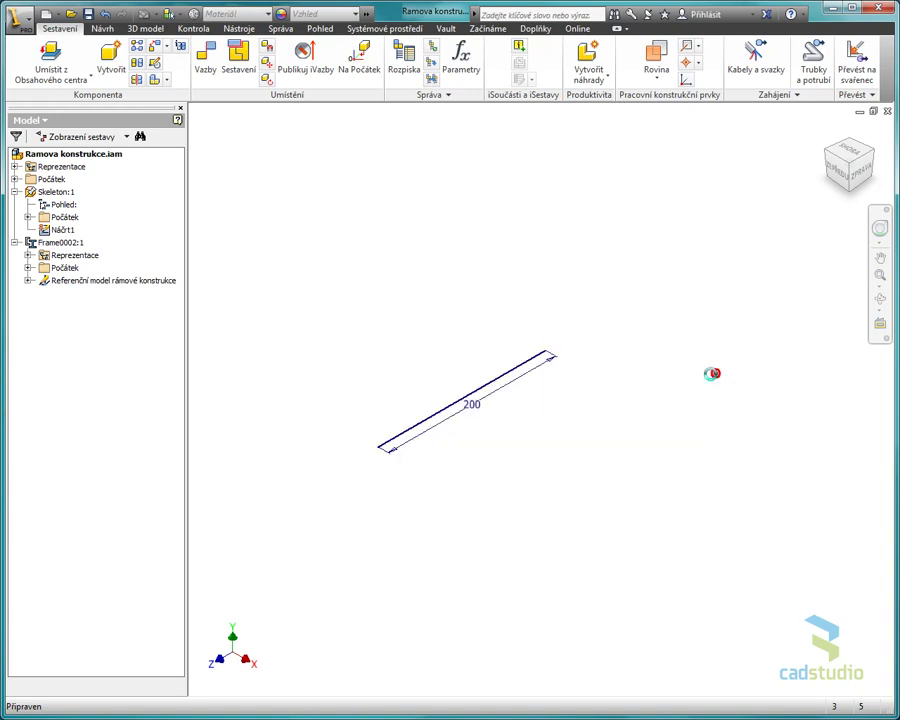
pyautogui.click(659, 467)
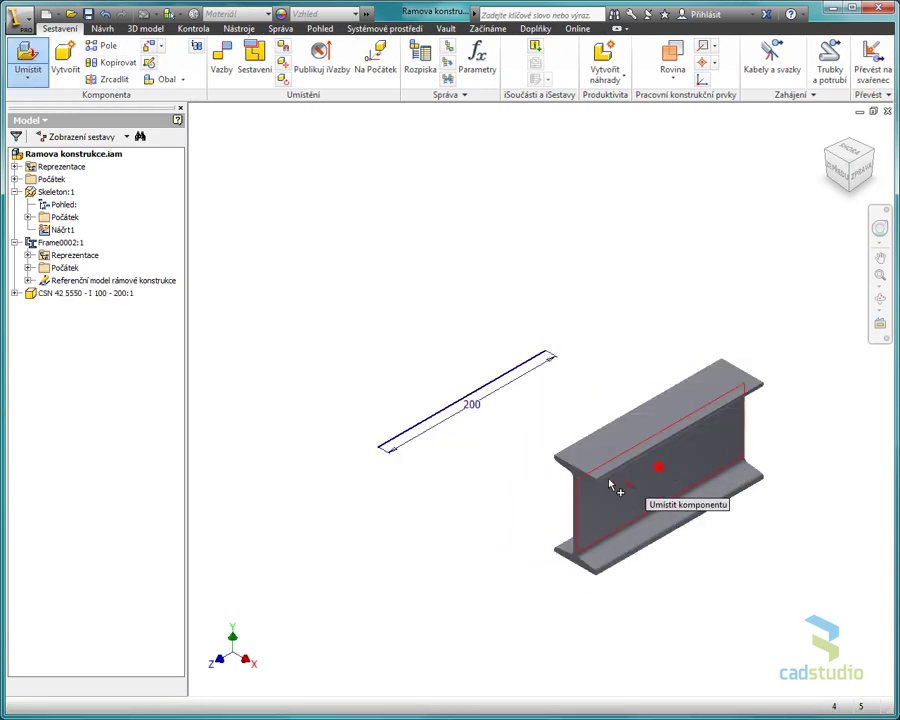
pyautogui.click(470, 478)
pyautogui.rightClick(468, 476)
pyautogui.click(506, 472)
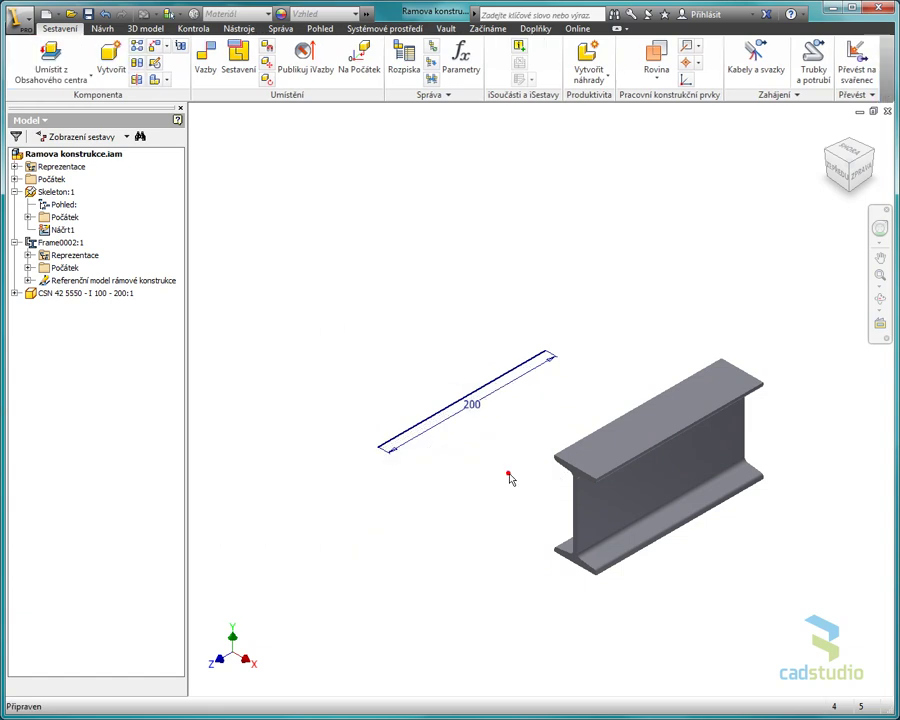
# - Insert a CSN 42 5550 frame member of size I 100 on the 200 mm skeleton line, keeping the proposed file name
pyautogui.click(103, 28)
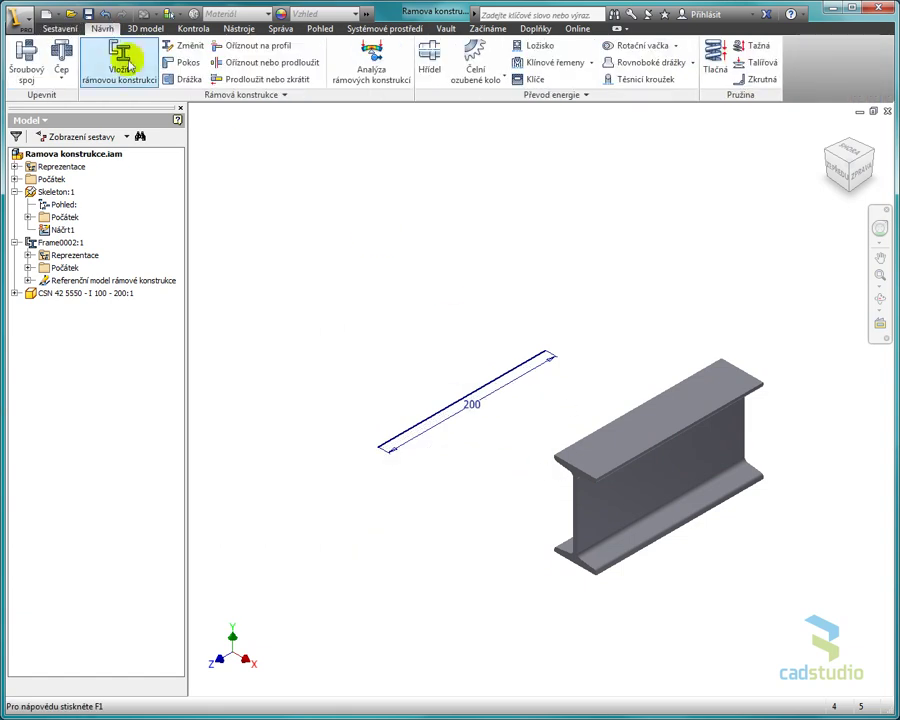
pyautogui.click(119, 68)
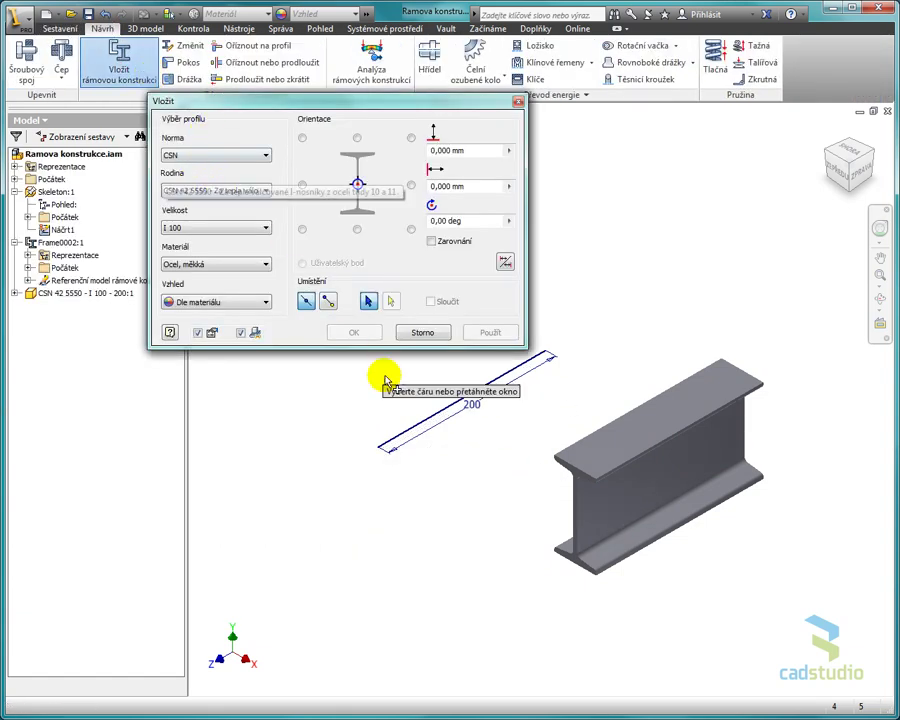
pyautogui.click(417, 425)
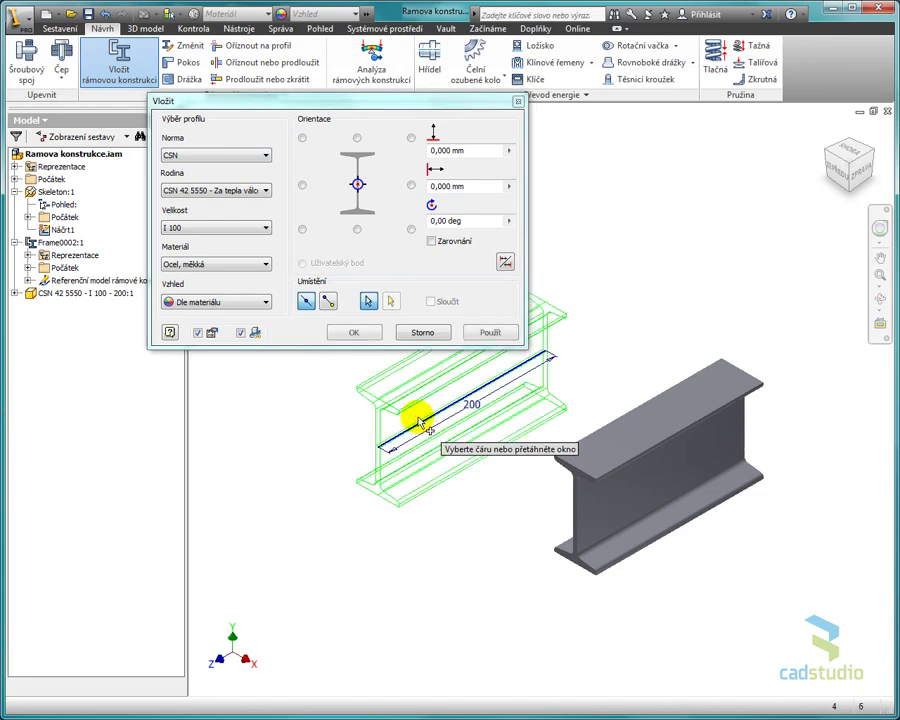
pyautogui.click(354, 334)
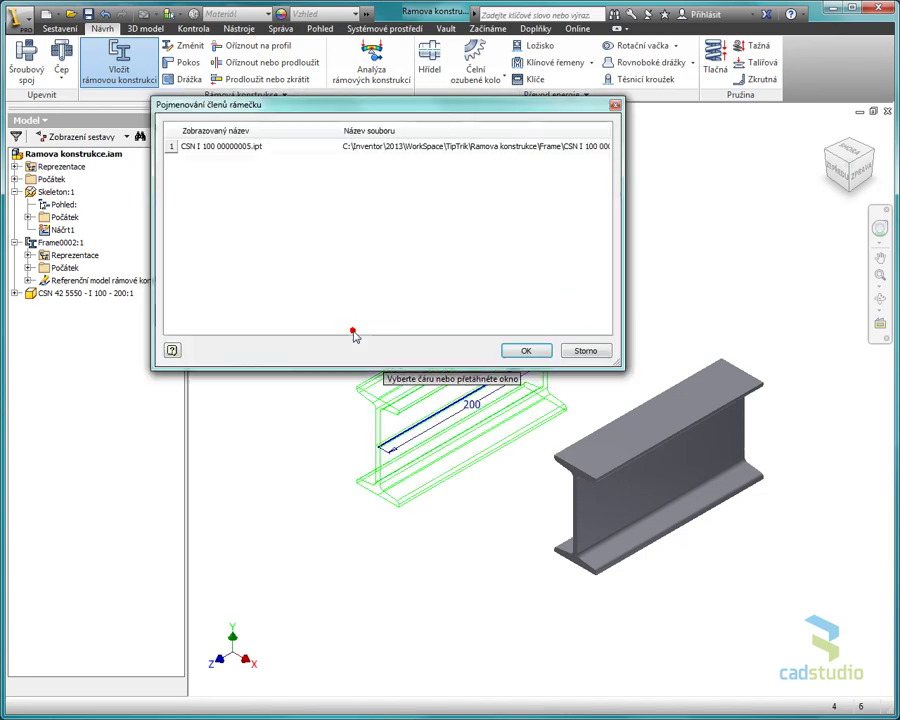
pyautogui.click(527, 349)
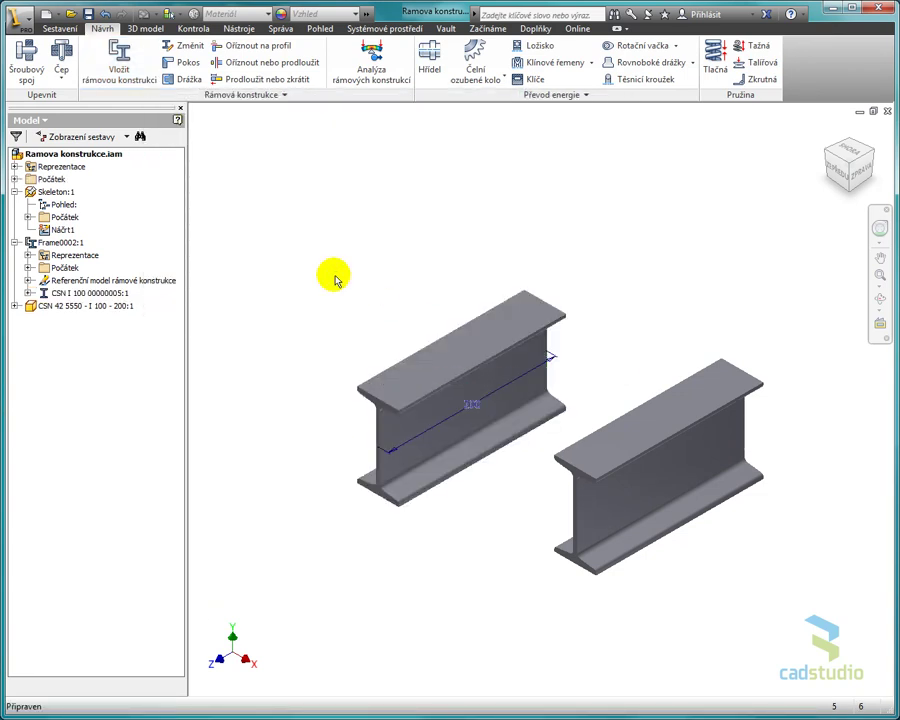
# - Check the description of the placed Content Center beam in its project iProperties
pyautogui.rightClick(642, 425)
pyautogui.click(616, 346)
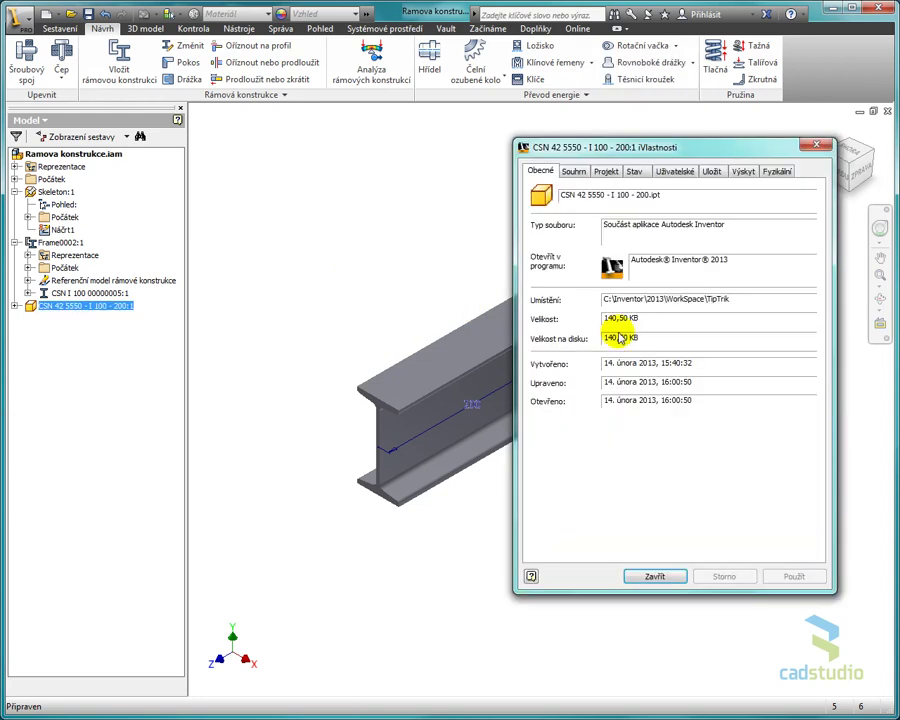
pyautogui.click(606, 172)
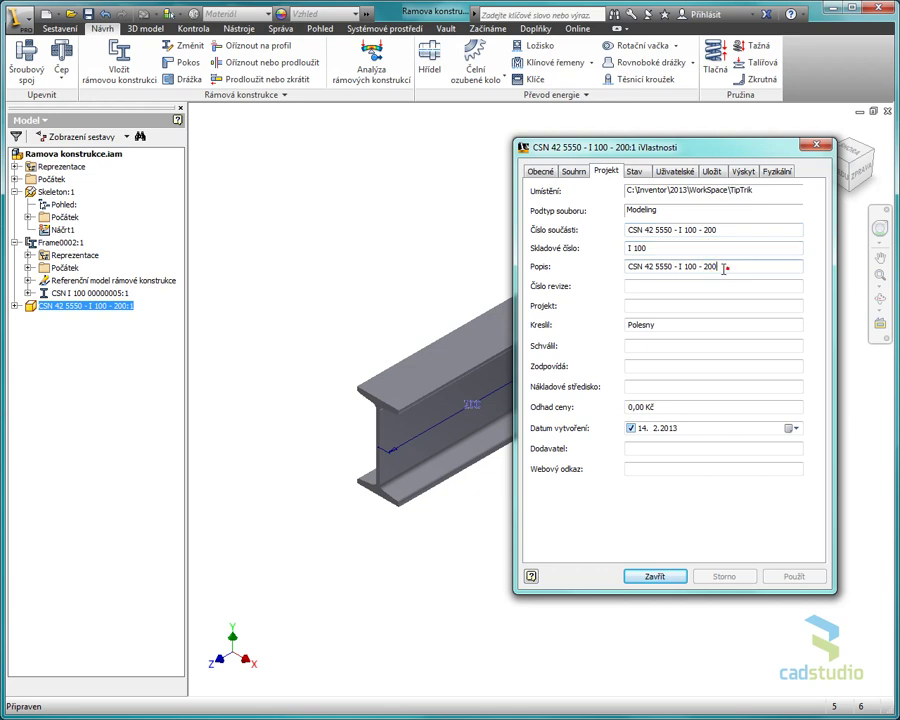
pyautogui.click(651, 576)
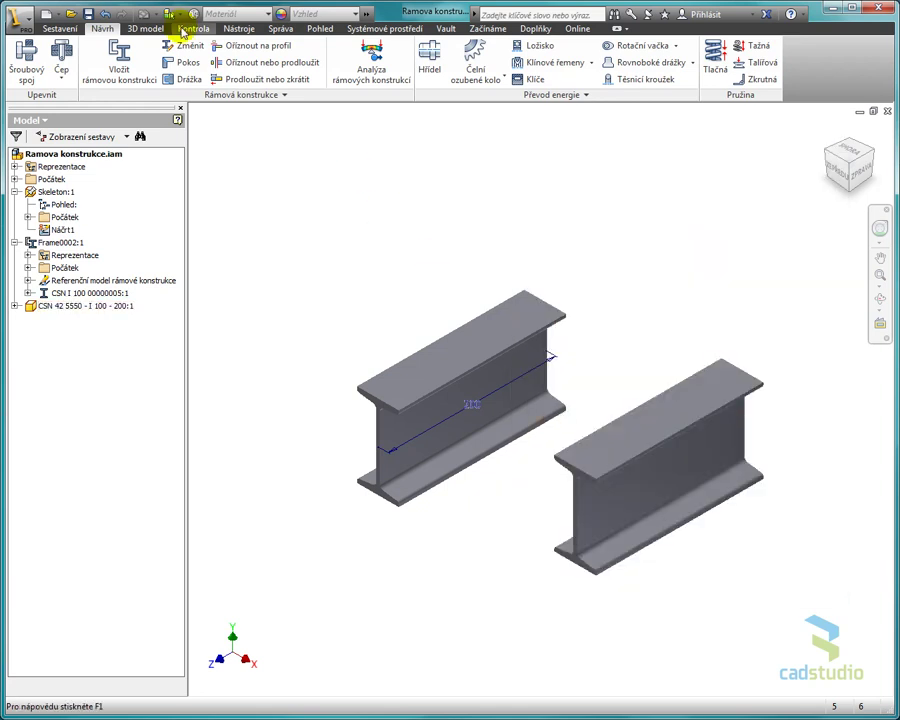
# - Set the selection to part priority and compare the frame member's description with its part number in the project iProperties
pyautogui.click(170, 14)
pyautogui.click(190, 46)
pyautogui.rightClick(428, 366)
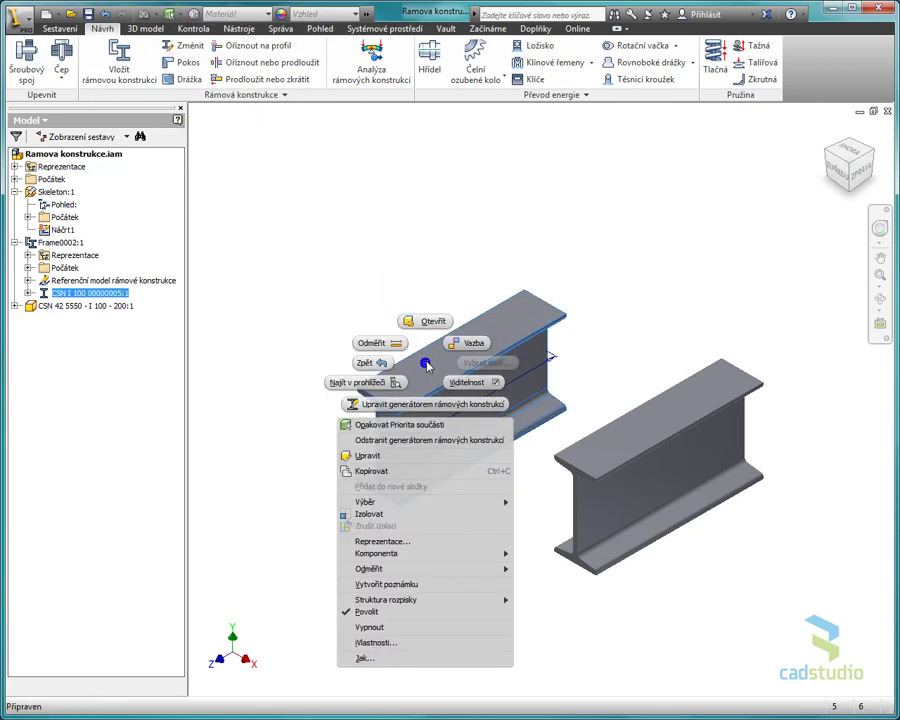
pyautogui.click(380, 642)
pyautogui.click(380, 166)
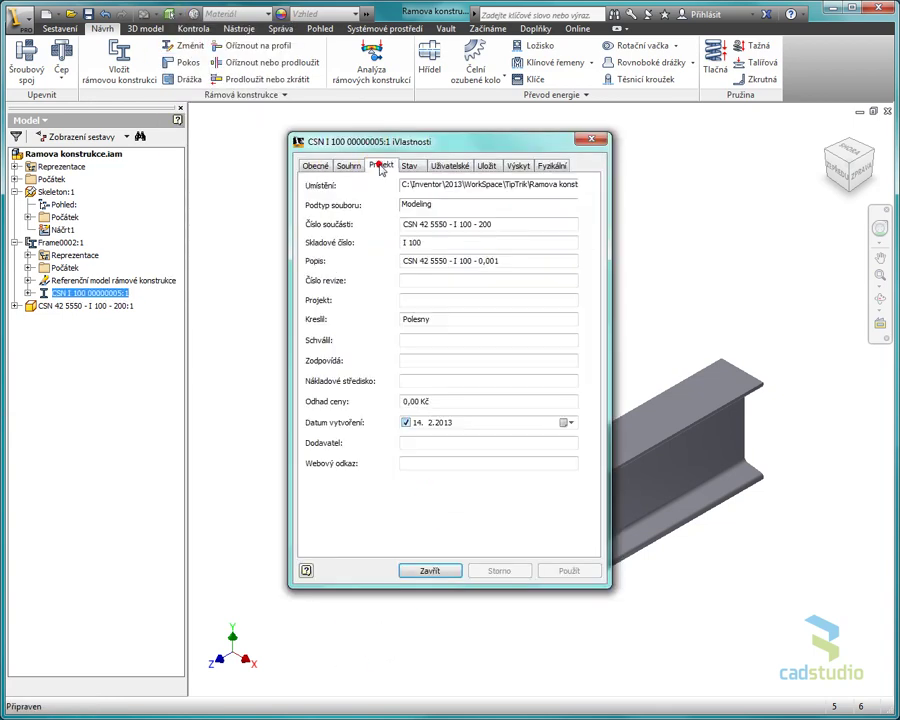
pyautogui.moveTo(574, 260); pyautogui.dragTo(373, 262)
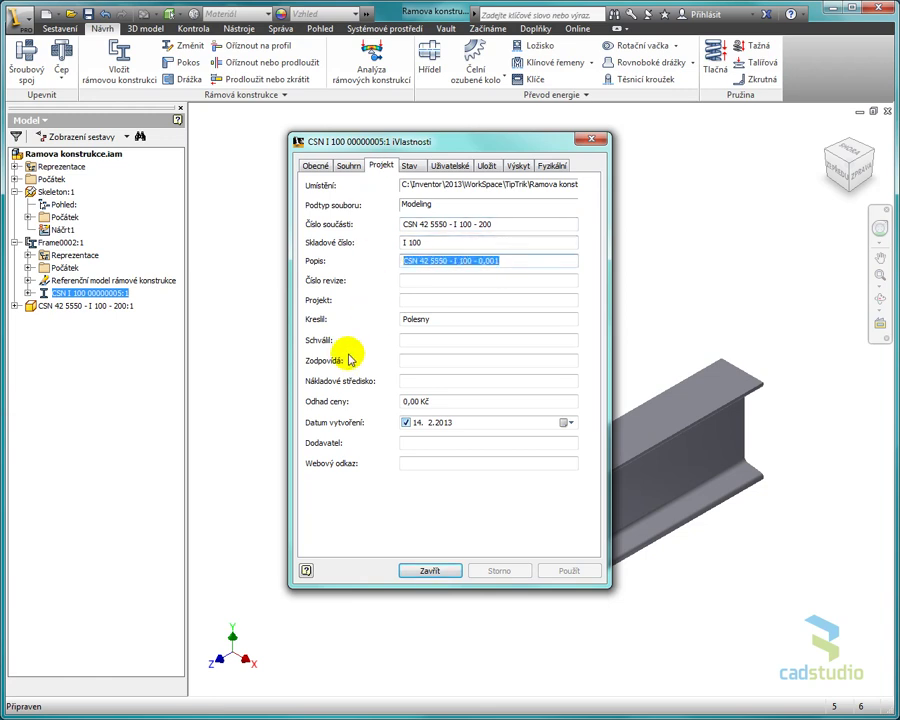
pyautogui.doubleClick(514, 224)
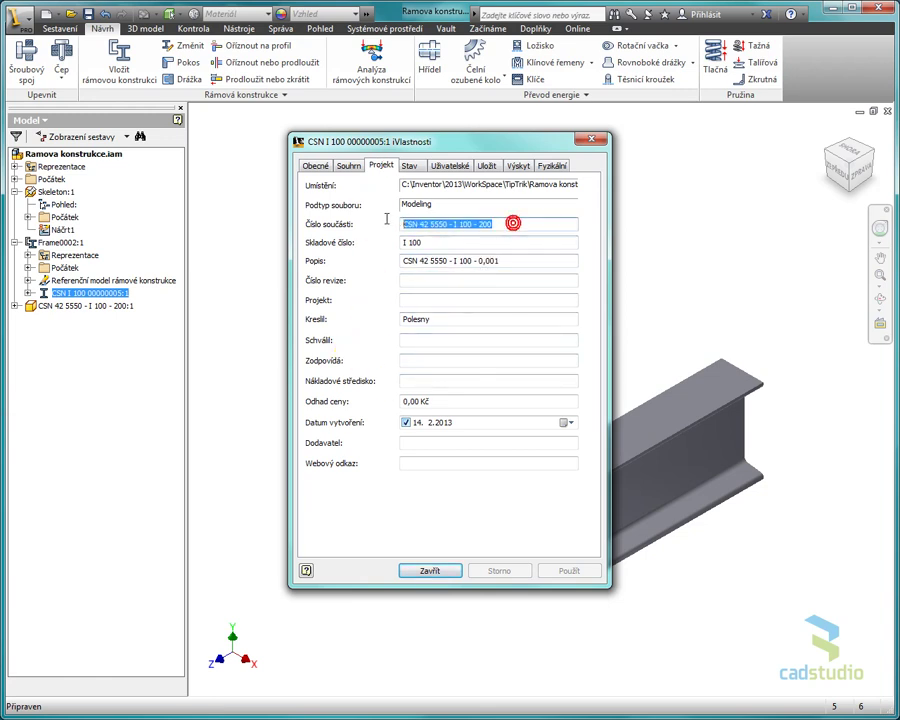
pyautogui.click(430, 570)
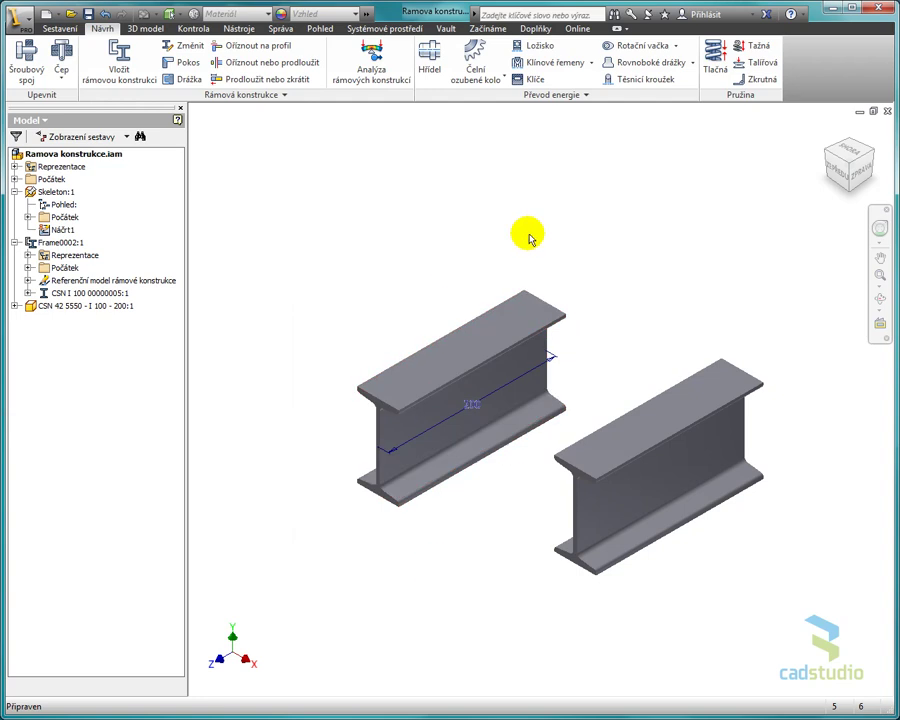
# - Close the Ramova konstrukce assembly without saving and open the family table of CSN 42 5550 in the Content Center Editor
pyautogui.click(886, 111)
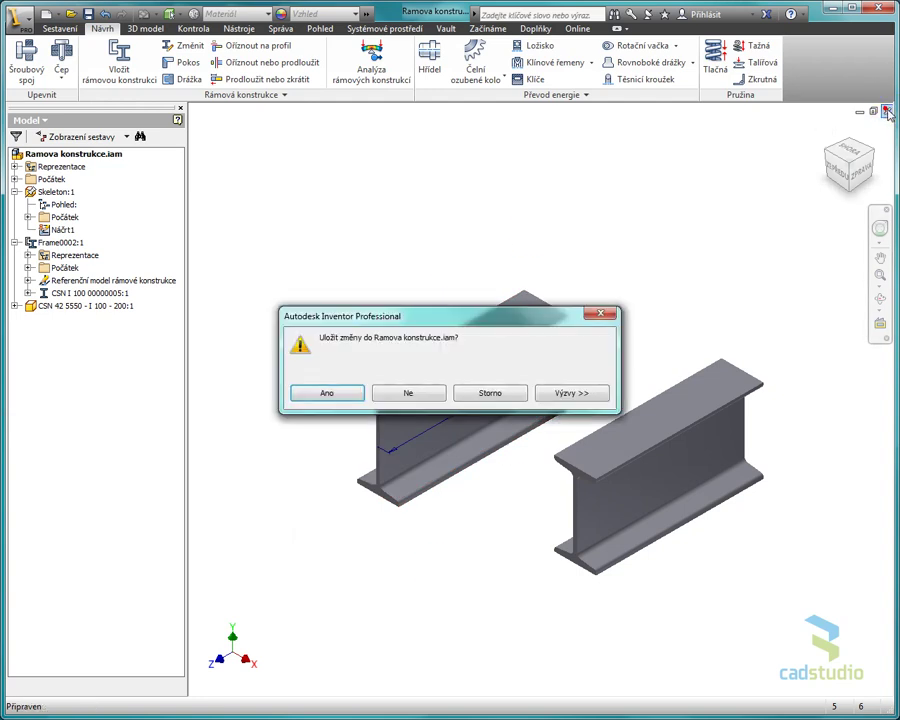
pyautogui.click(408, 393)
pyautogui.click(110, 29)
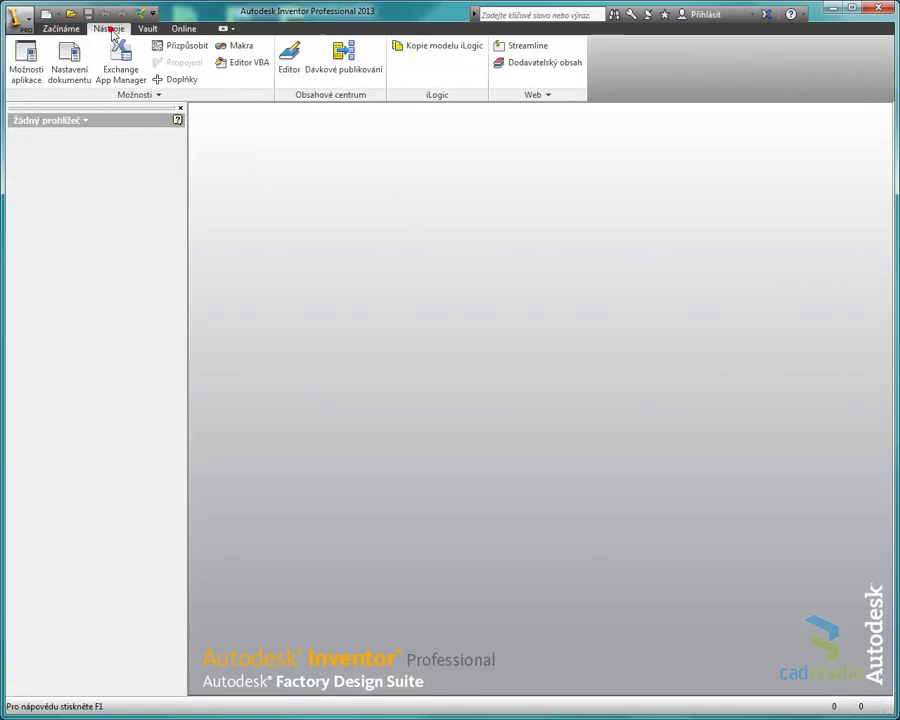
pyautogui.click(289, 58)
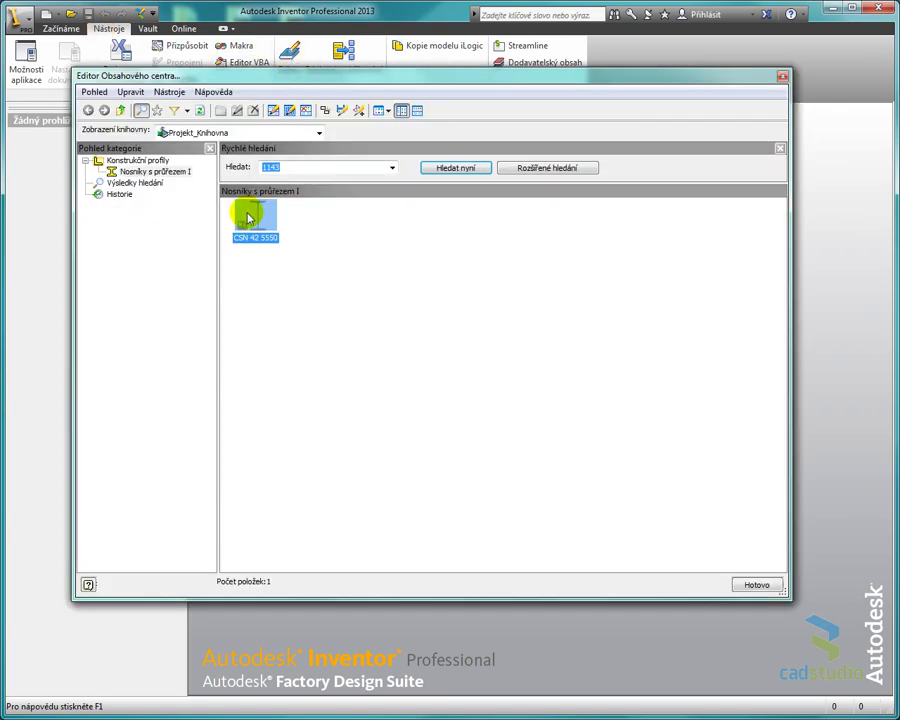
pyautogui.rightClick(249, 215)
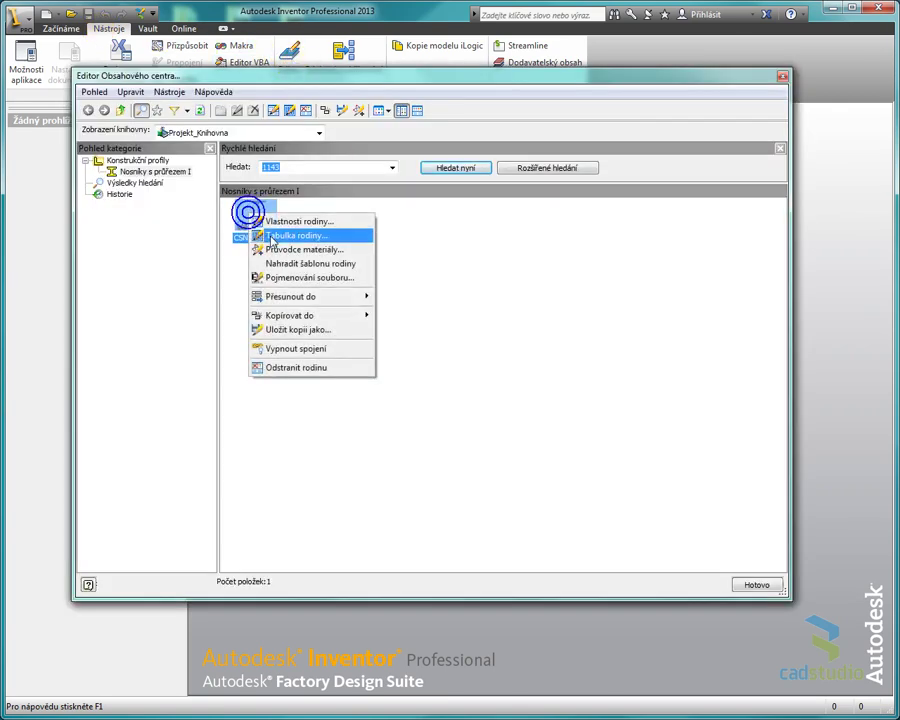
pyautogui.click(294, 236)
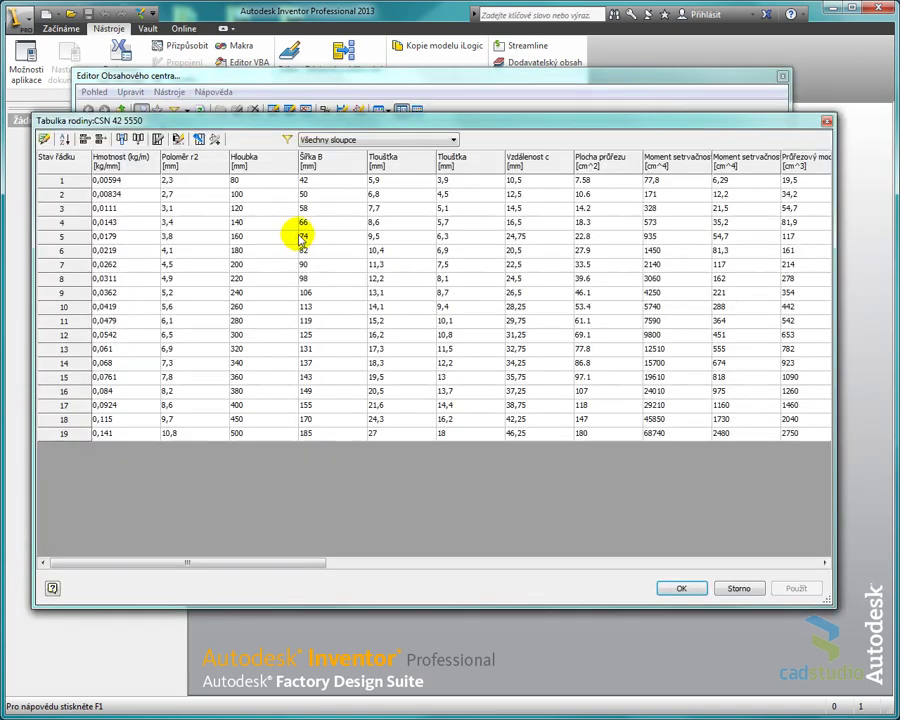
# - Set the Popis column's expression to =<Part Number>, publish the family table to the library and close the Content Center Editor
pyautogui.moveTo(307, 567); pyautogui.dragTo(814, 566)
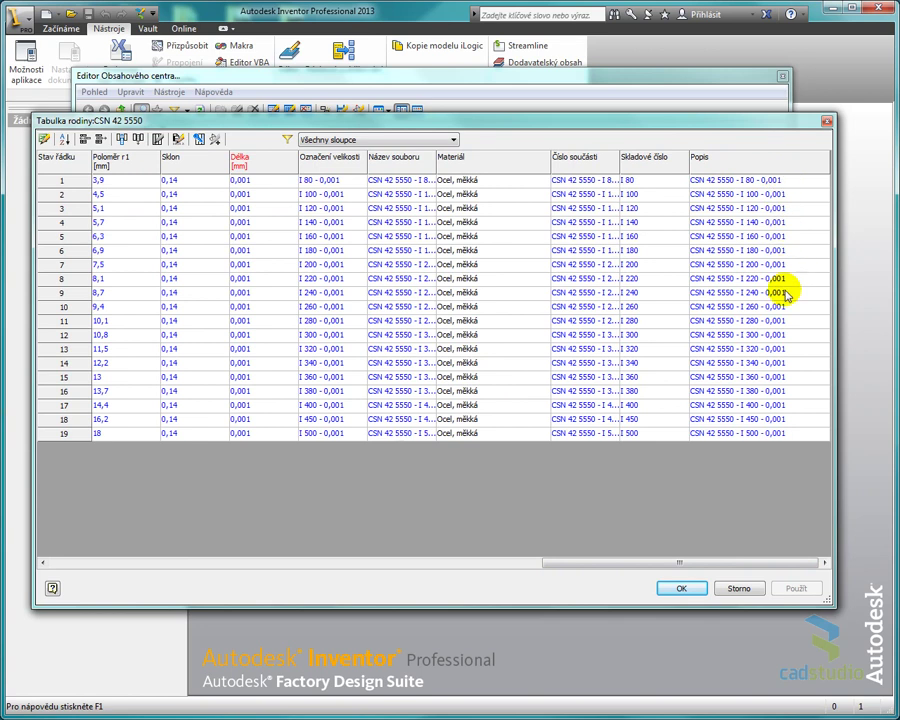
pyautogui.rightClick(726, 165)
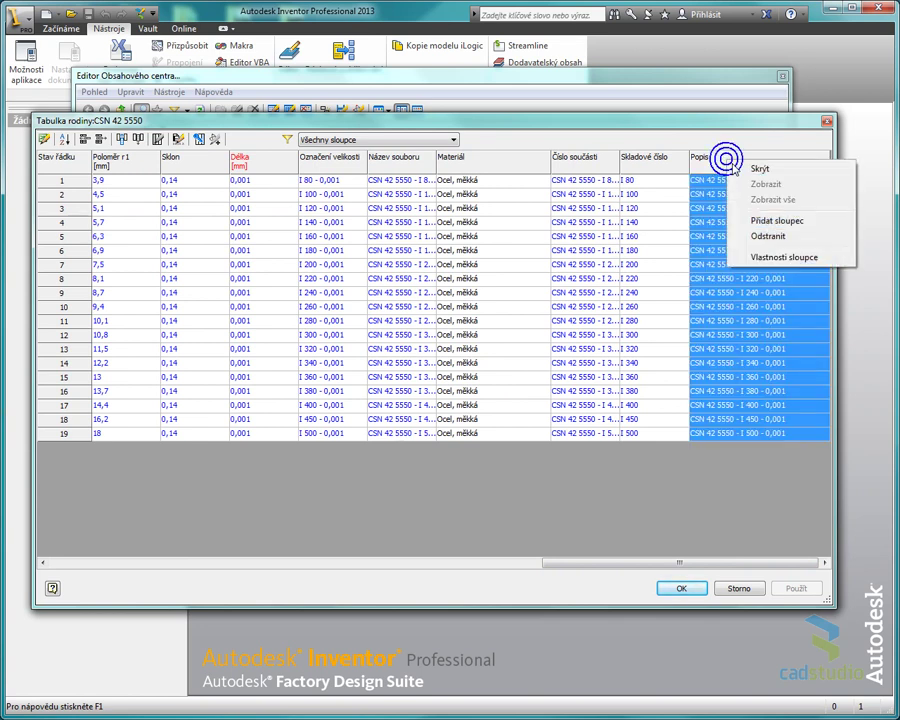
pyautogui.click(763, 257)
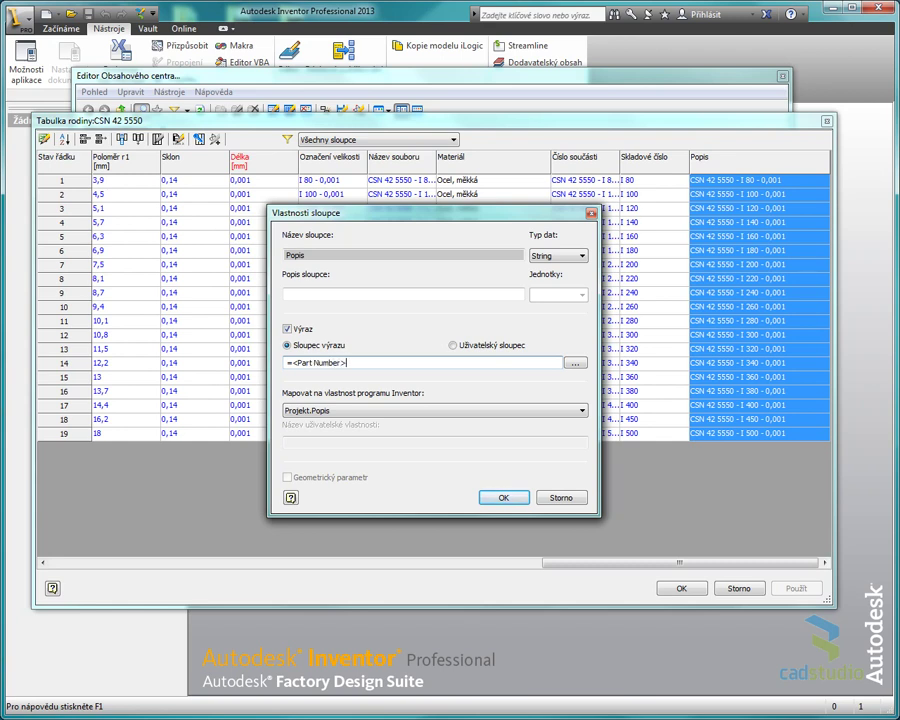
pyautogui.click(503, 497)
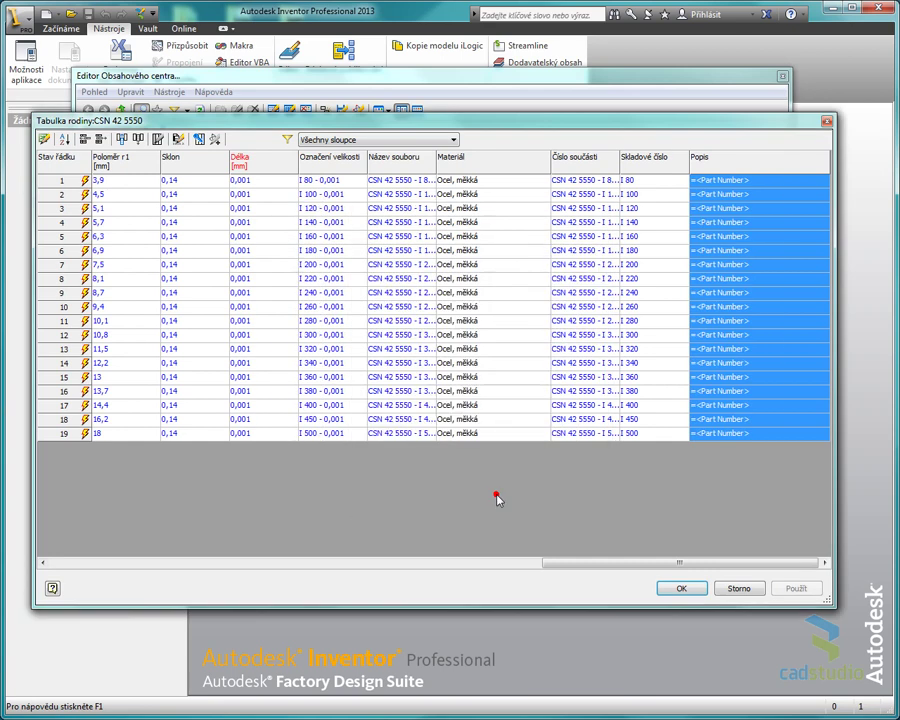
pyautogui.click(680, 588)
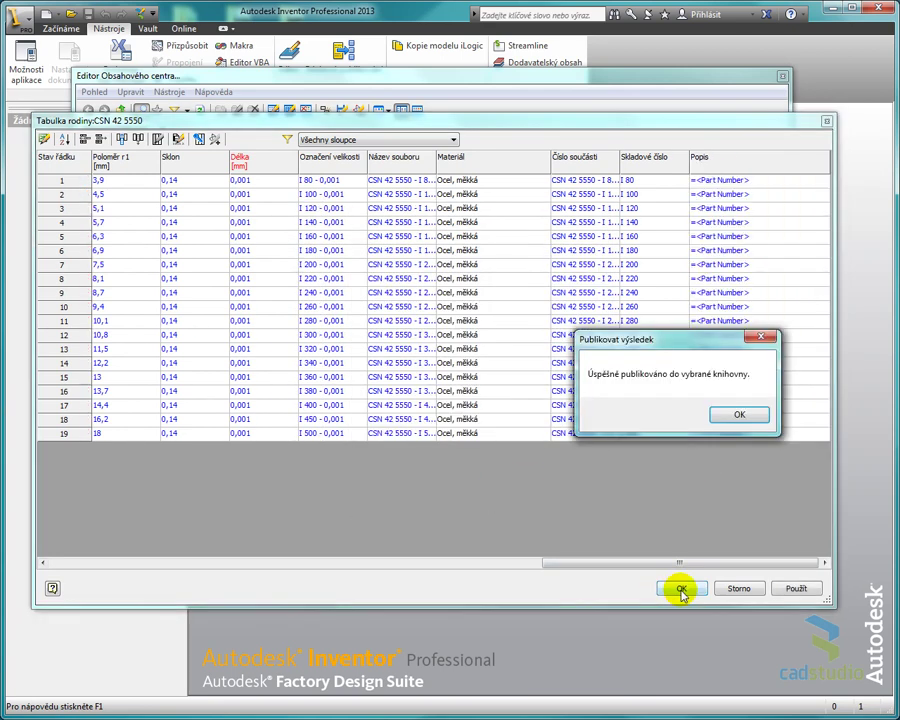
pyautogui.click(744, 419)
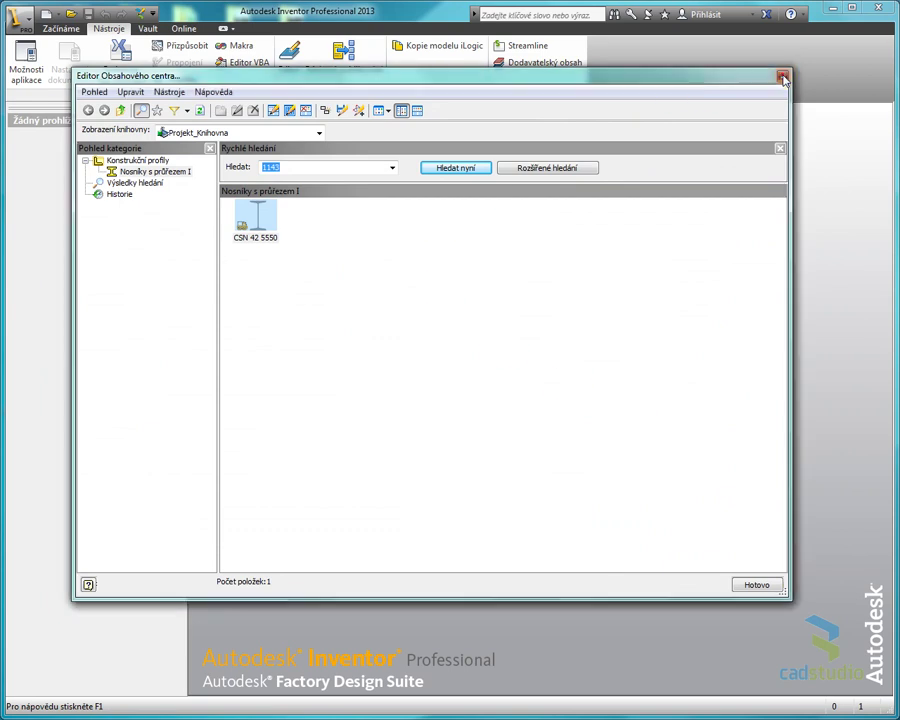
pyautogui.click(782, 76)
# - Reopen the Ramova konstrukce.iam assembly
pyautogui.click(74, 16)
pyautogui.click(429, 342)
pyautogui.click(577, 520)
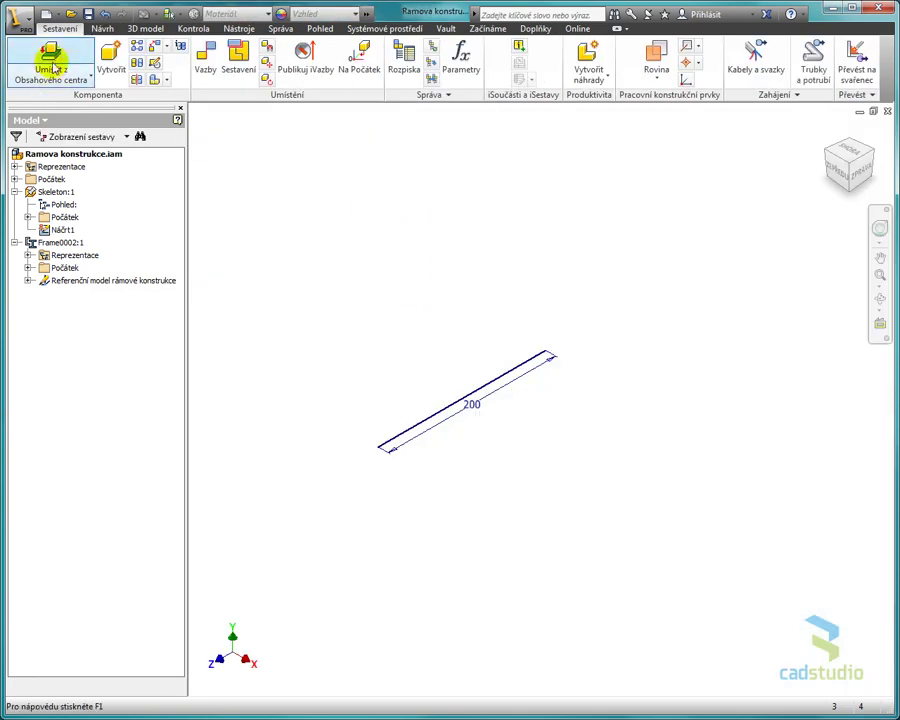
# - Configure a CSN 42 5550 beam from the Content Center as a custom part, size I 100 and length 200 mm
pyautogui.click(51, 53)
pyautogui.click(545, 338)
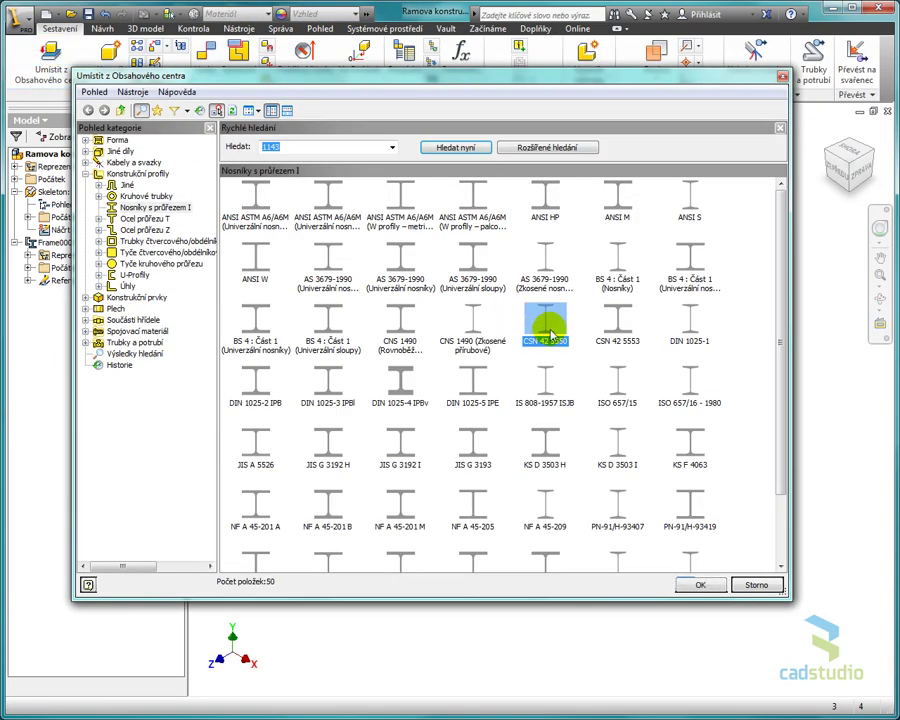
pyautogui.doubleClick(545, 322)
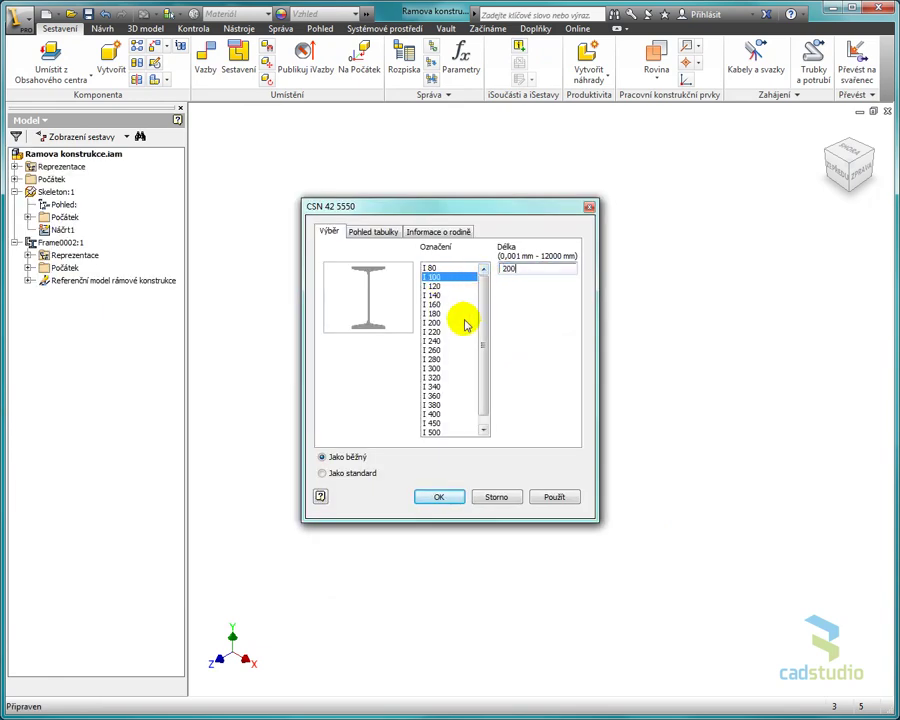
pyautogui.click(440, 498)
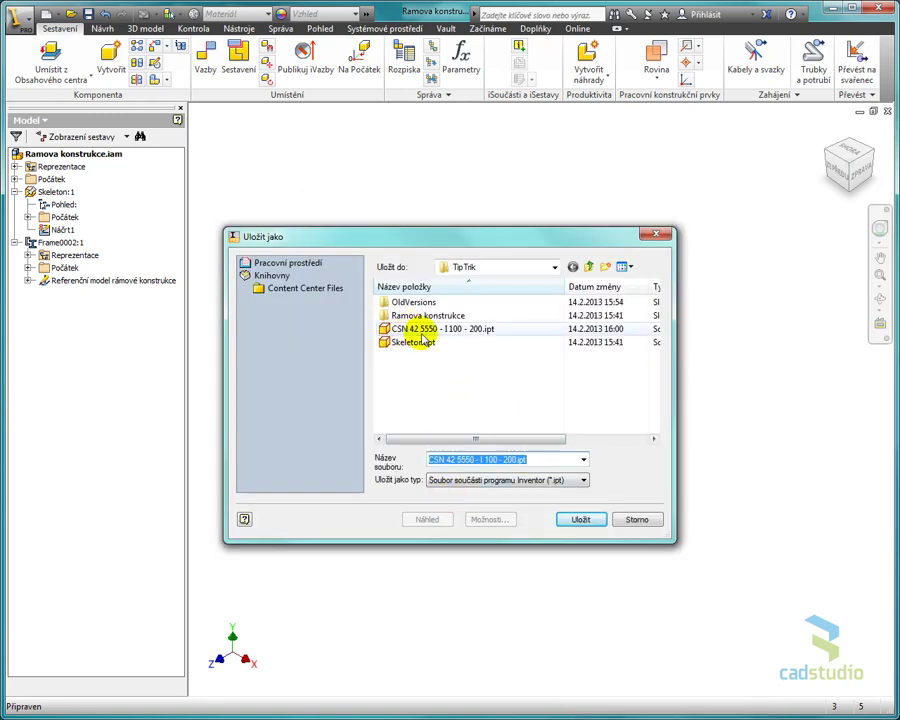
# - Save the beam over the existing CSN 42 5550 - I 100 - 200.ipt in the TipTrik folder and place one instance beside the skeleton line
pyautogui.click(578, 524)
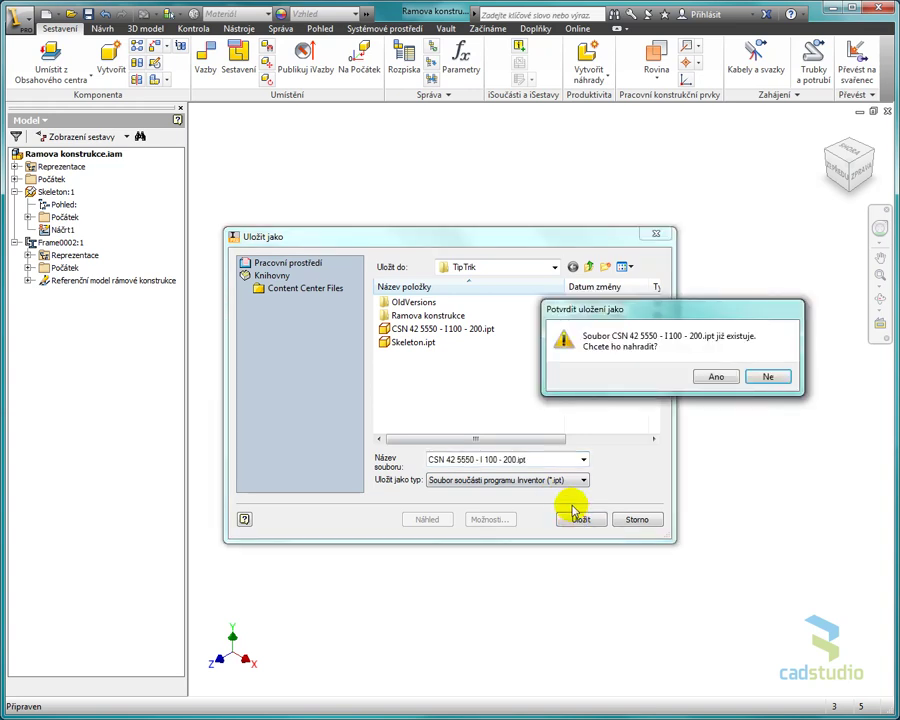
pyautogui.click(712, 377)
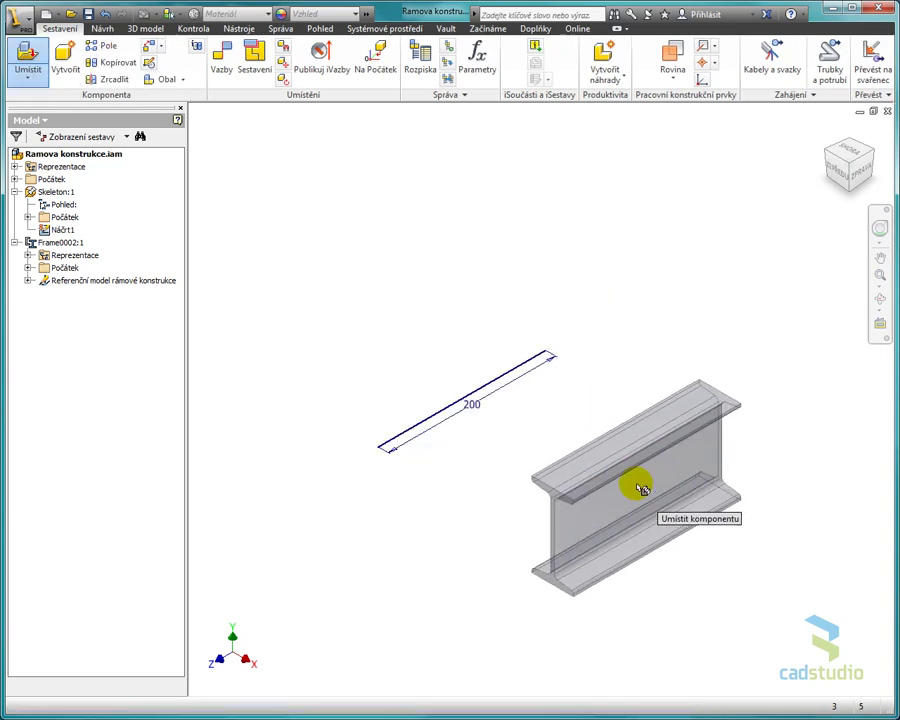
pyautogui.click(648, 442)
pyautogui.rightClick(599, 244)
pyautogui.click(652, 244)
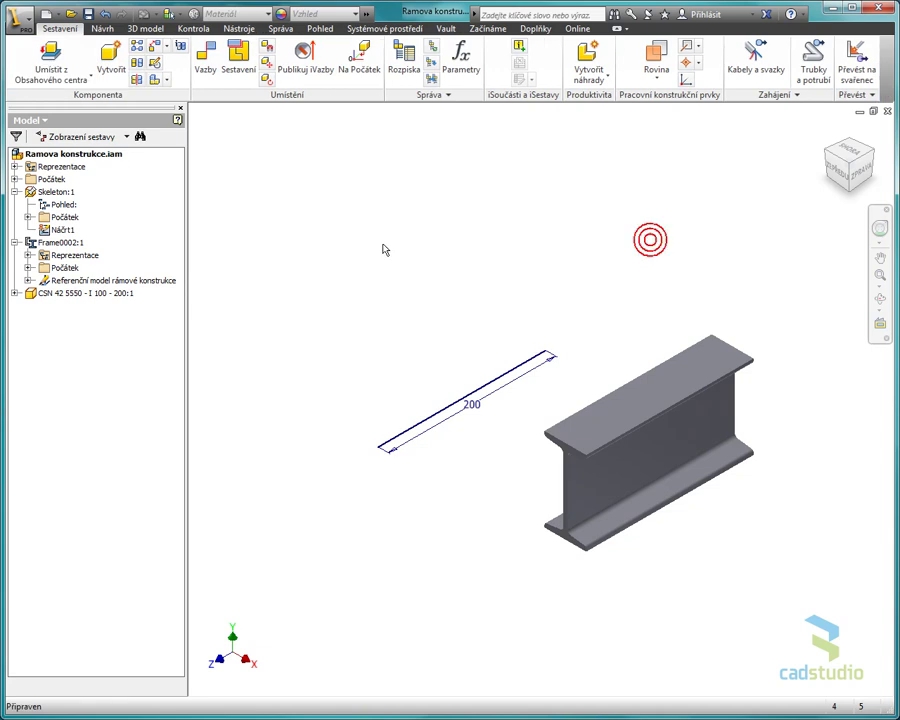
# - Insert a CSN 42 5550 frame member of size I 100 on the 200 mm skeleton line, accepting the proposed file name
pyautogui.click(102, 28)
pyautogui.click(119, 62)
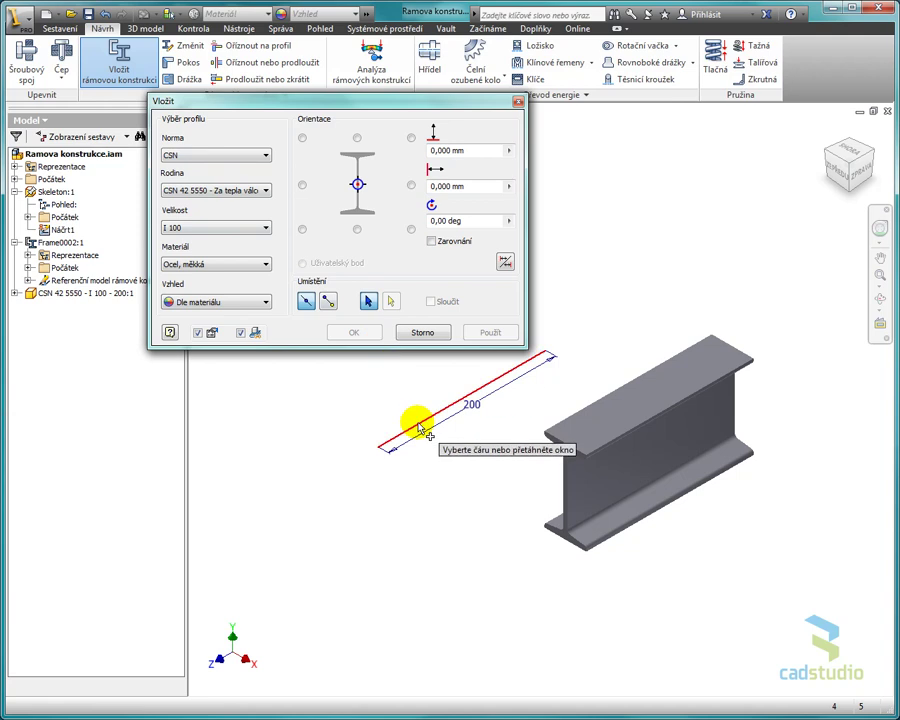
pyautogui.click(420, 428)
pyautogui.click(362, 335)
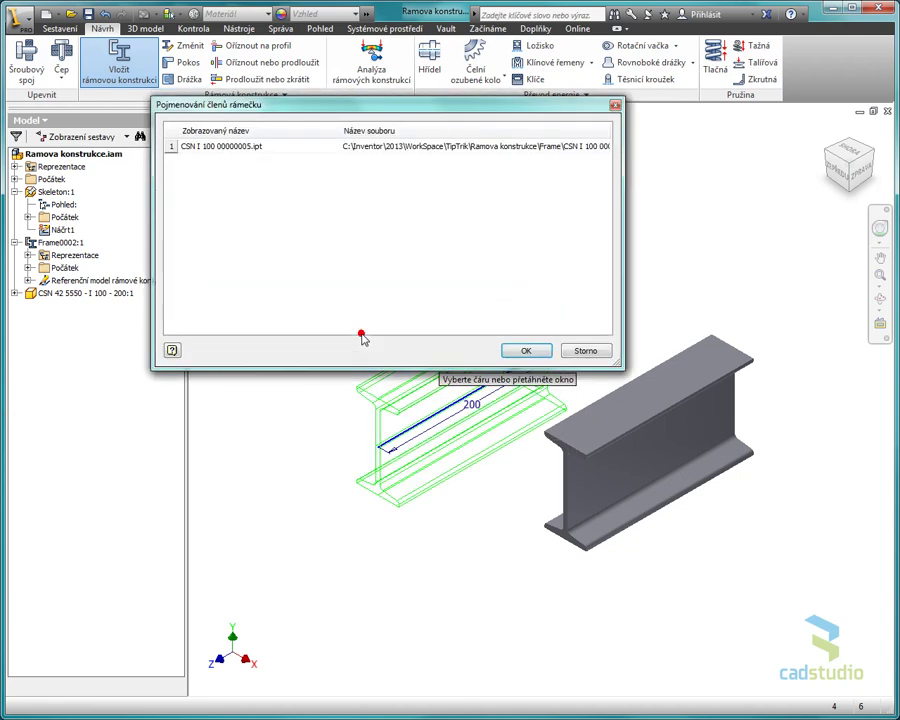
pyautogui.click(526, 350)
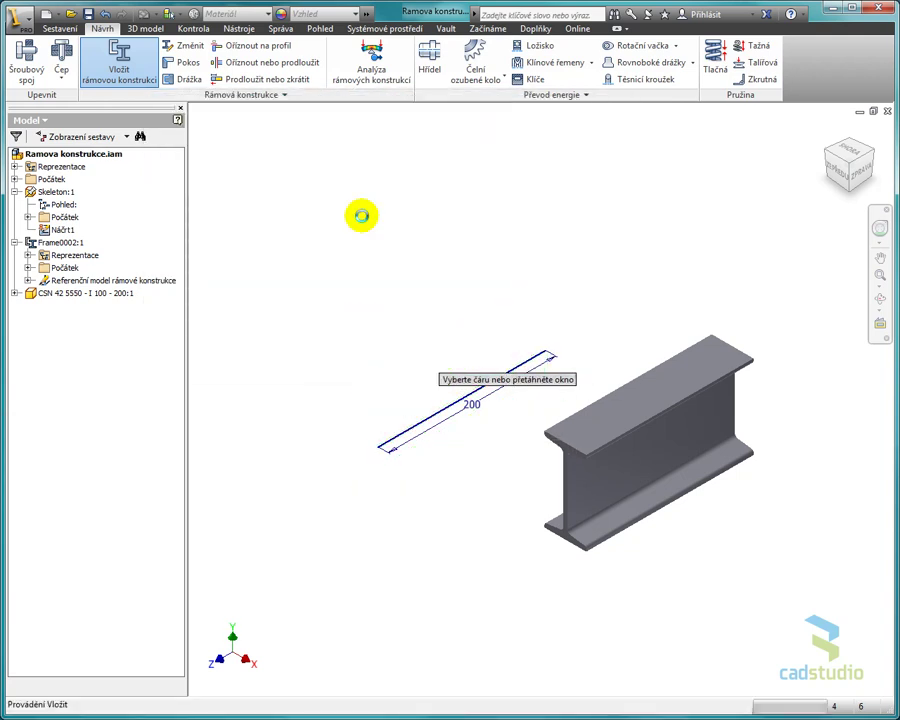
# - Check the Content Center beam's description and its underlying expression in the project iProperties, then discard any changes
pyautogui.rightClick(641, 398)
pyautogui.click(619, 317)
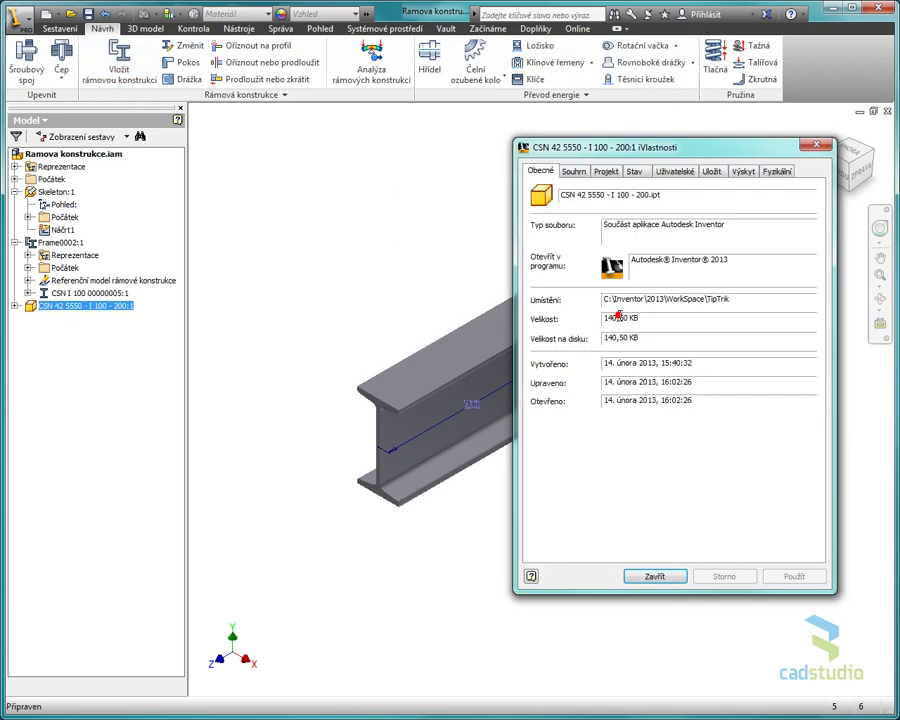
pyautogui.click(609, 172)
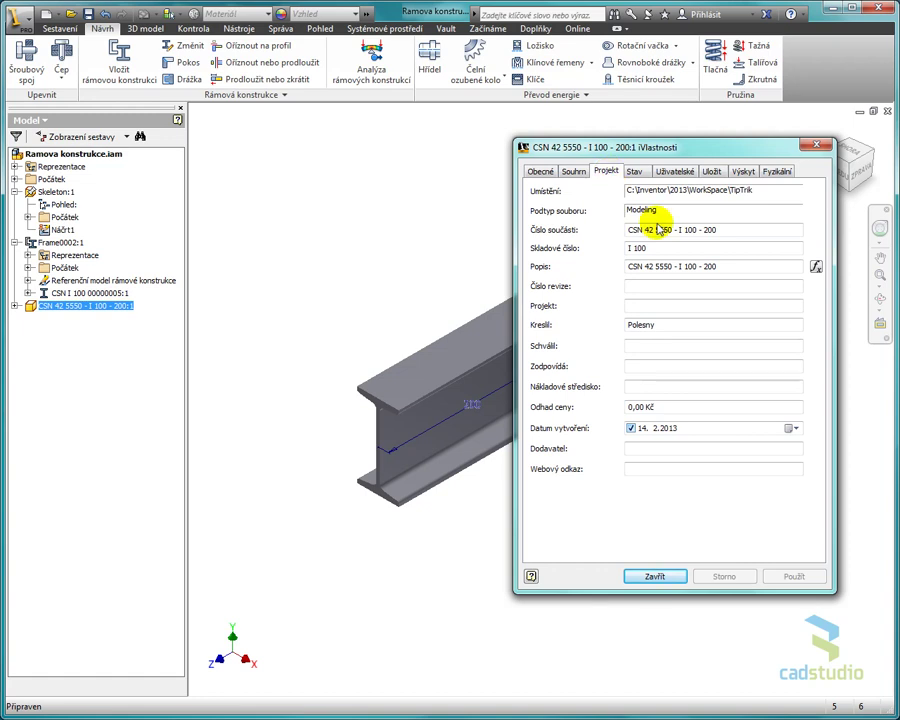
pyautogui.click(735, 267)
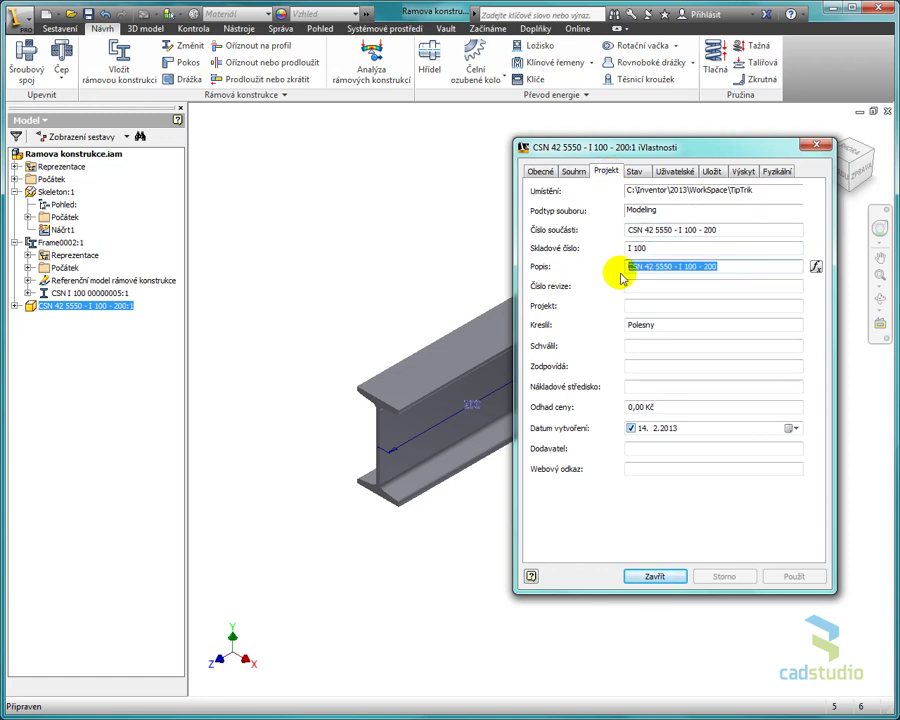
pyautogui.click(815, 267)
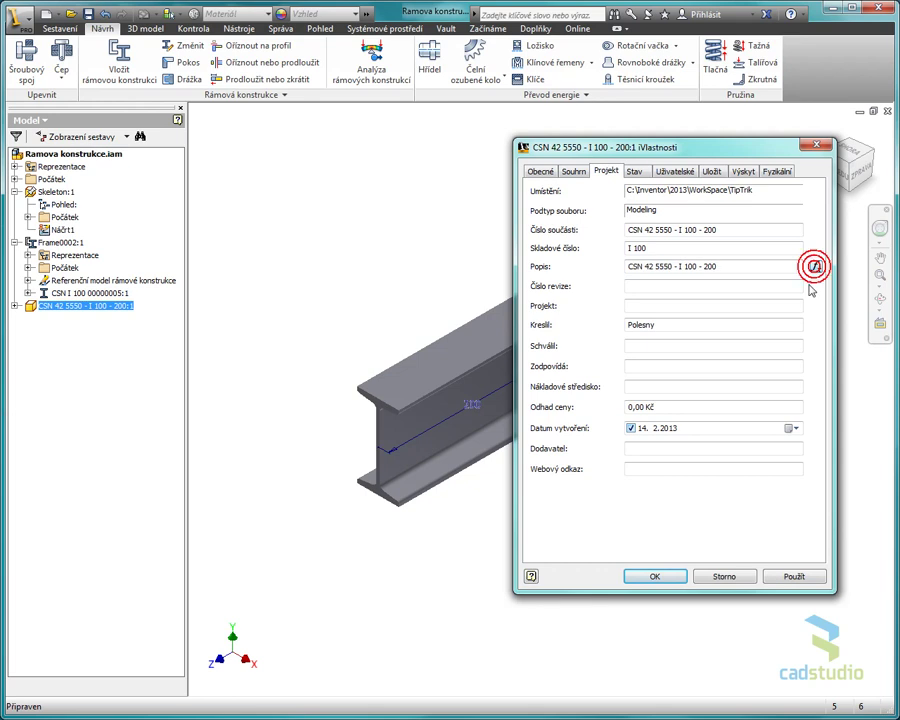
pyautogui.click(712, 577)
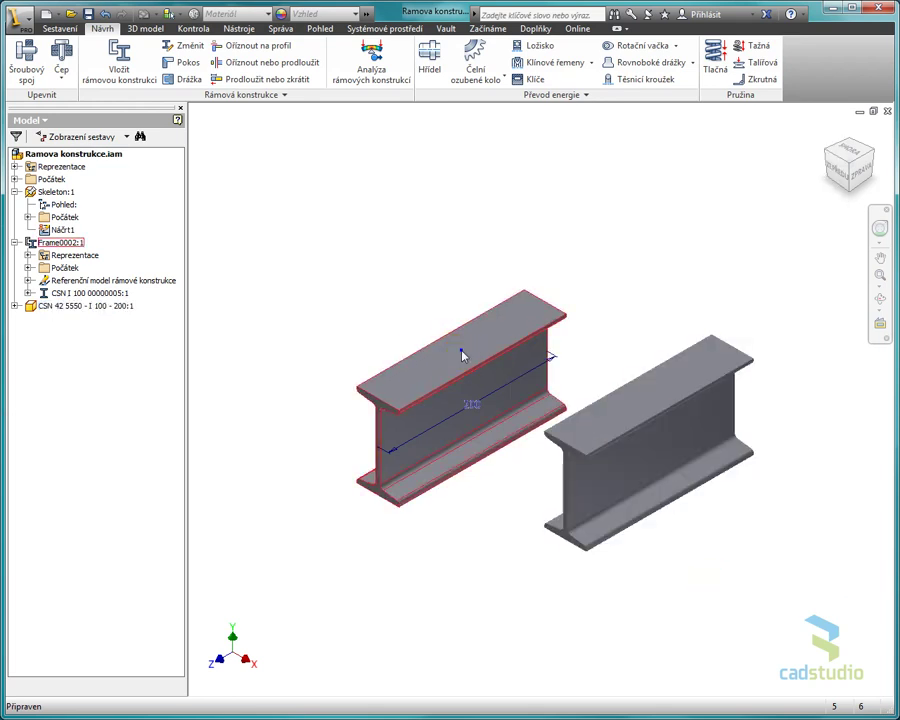
pyautogui.rightClick(463, 355)
pyautogui.click(458, 679)
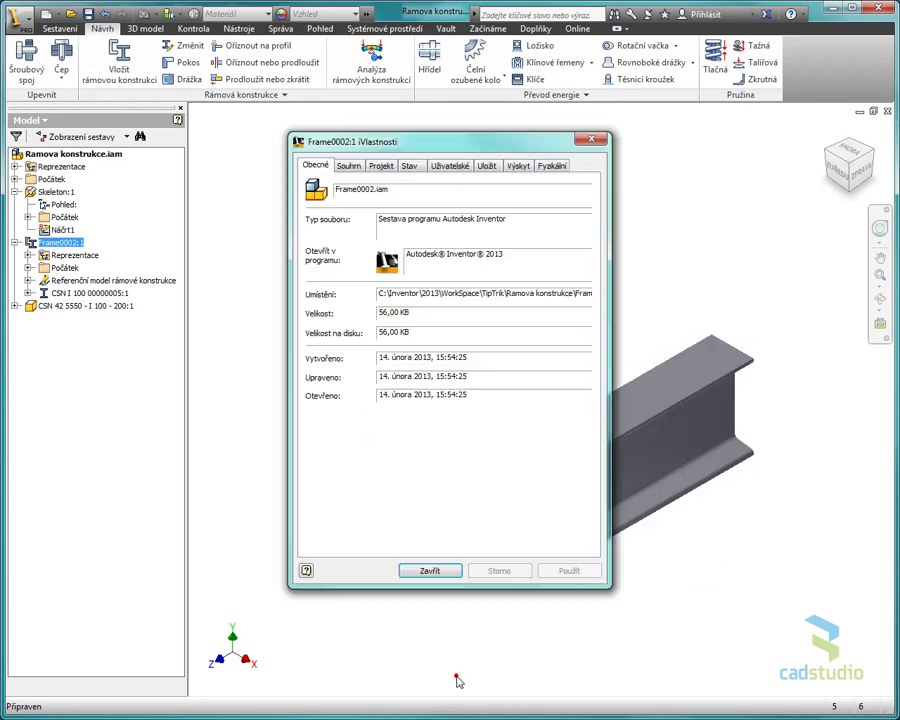
pyautogui.click(381, 167)
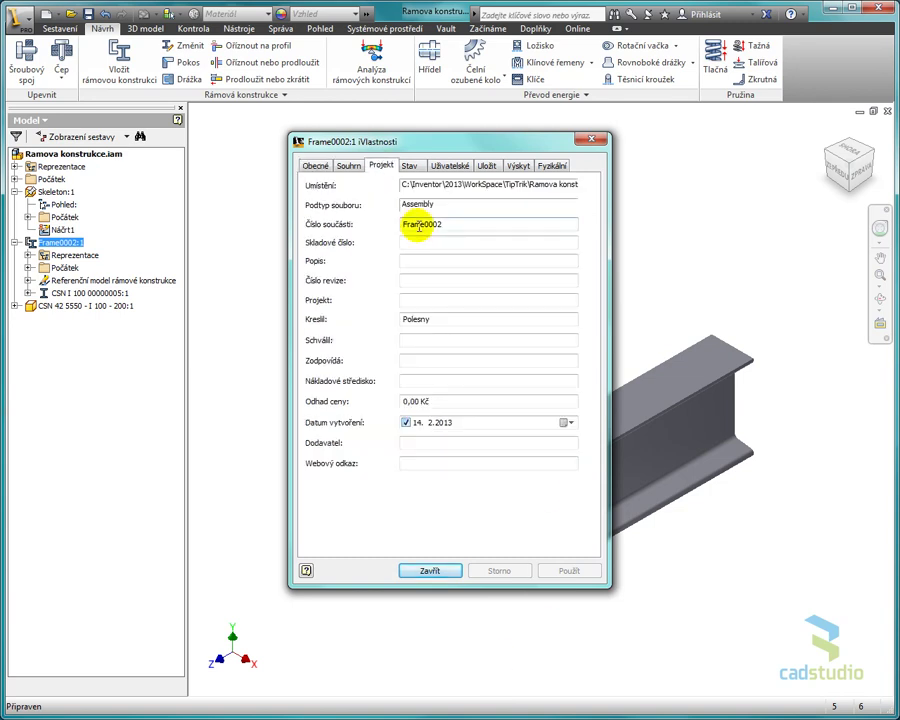
pyautogui.click(591, 139)
# - Set the selection to part priority and check the frame member's description expression against its part number in the project iProperties
pyautogui.click(170, 13)
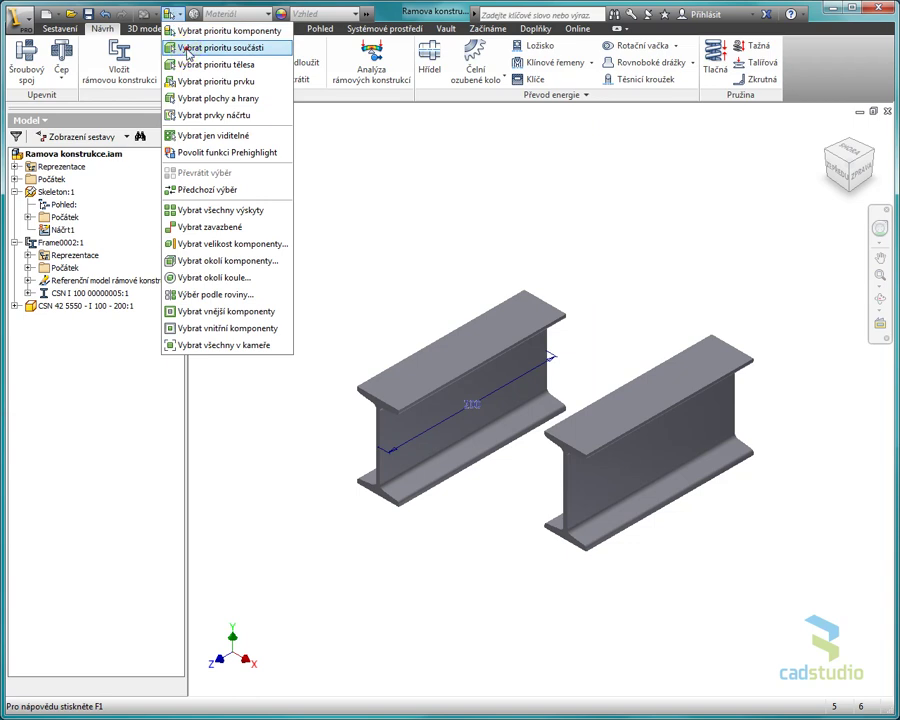
pyautogui.click(182, 48)
pyautogui.rightClick(418, 364)
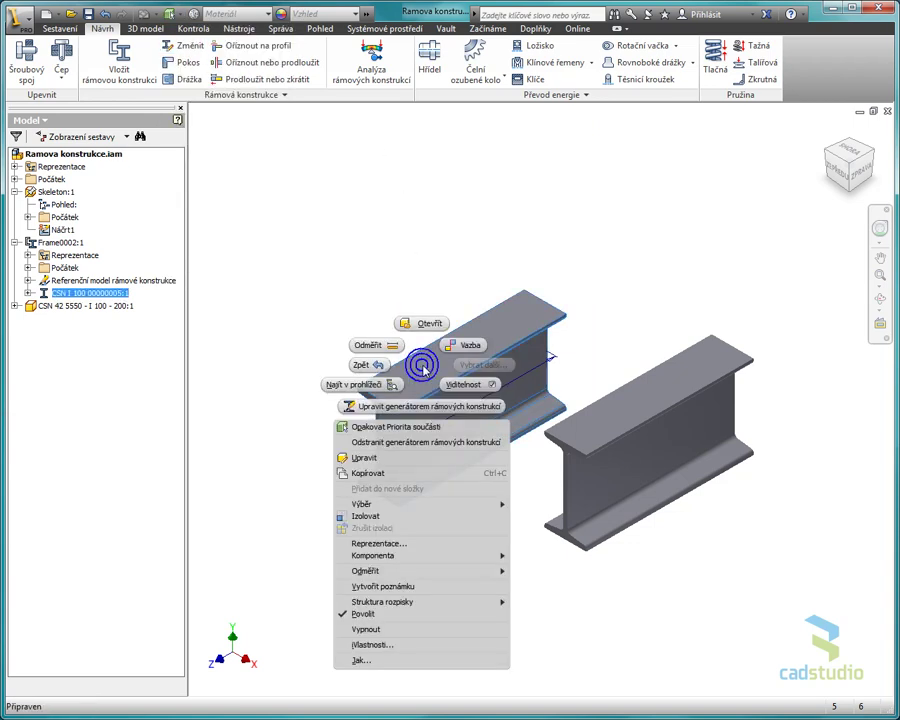
pyautogui.click(370, 646)
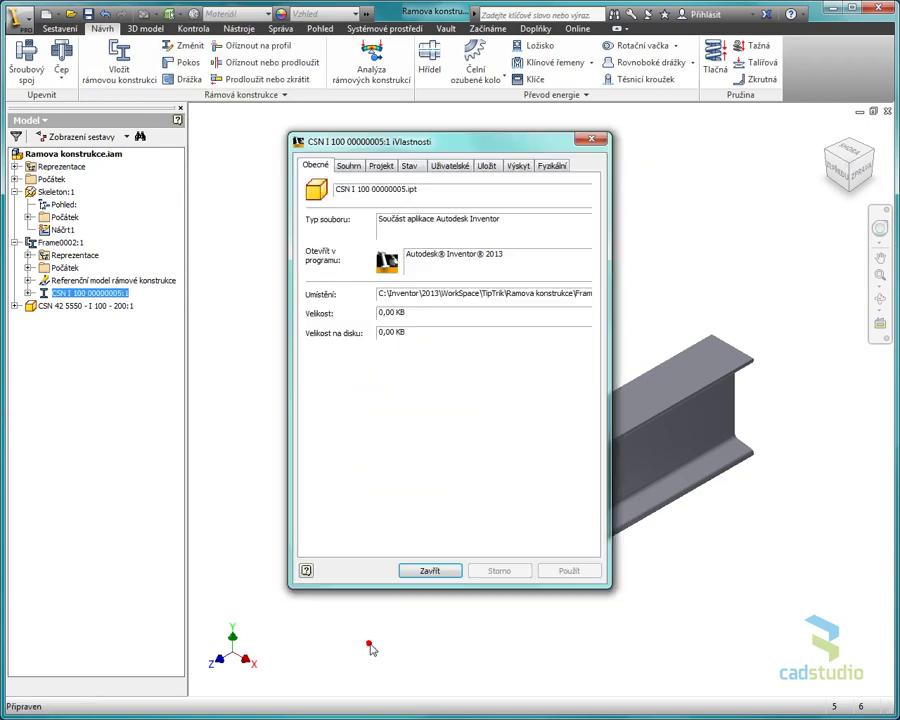
pyautogui.click(382, 166)
pyautogui.click(512, 224)
pyautogui.moveTo(501, 261); pyautogui.dragTo(414, 262)
pyautogui.click(591, 261)
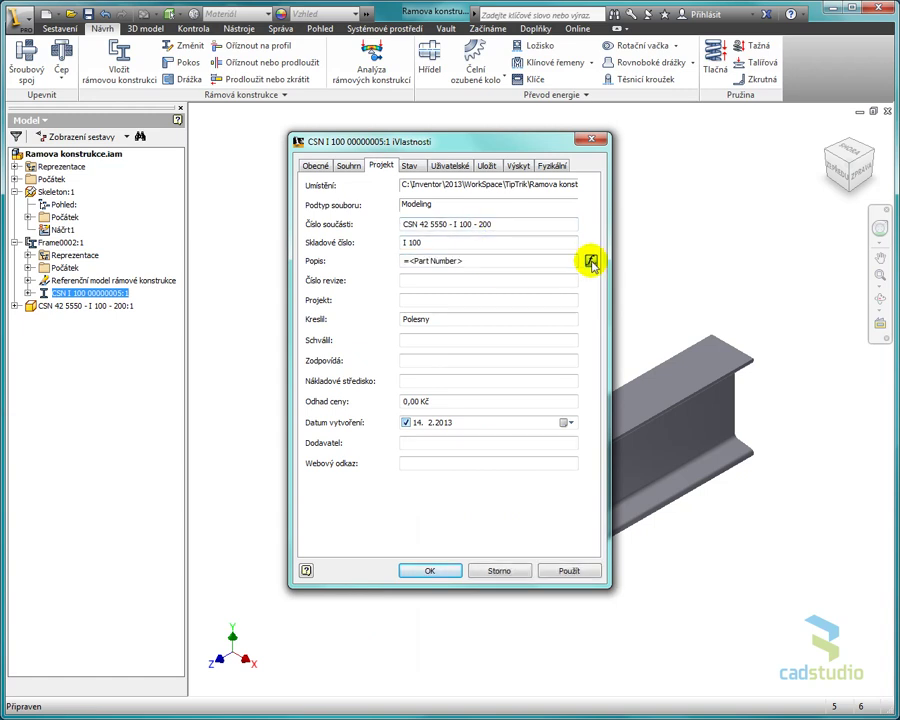
pyautogui.click(482, 569)
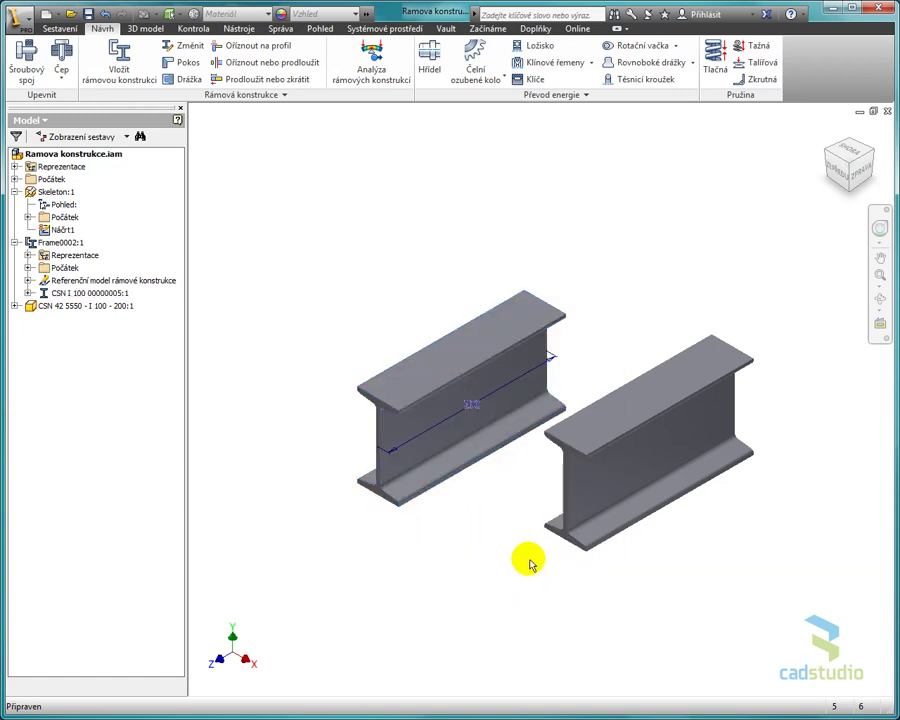